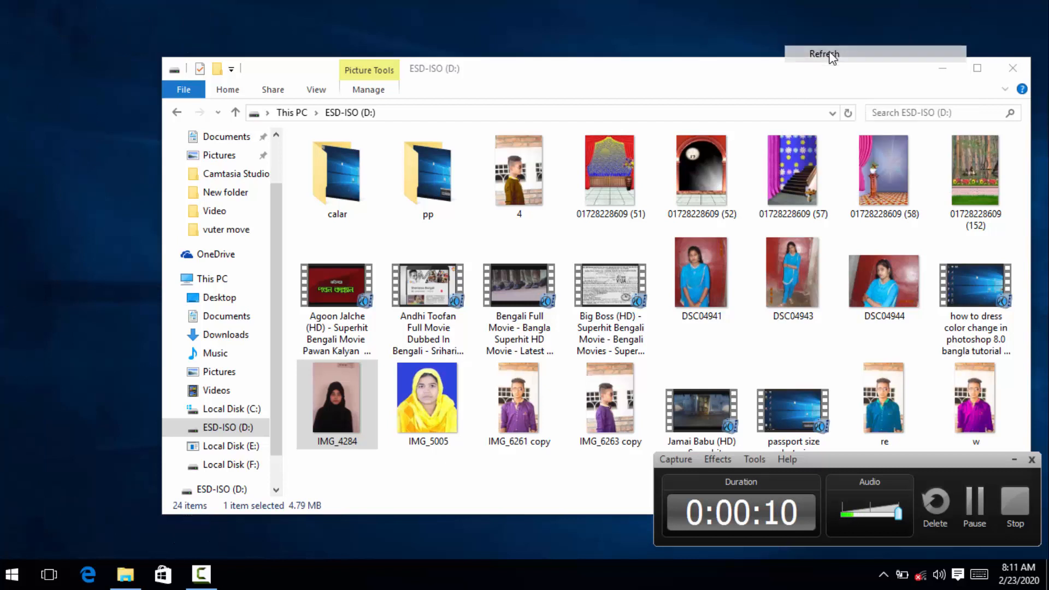
{"action": "right_click", "coordinate": [775, 4]}
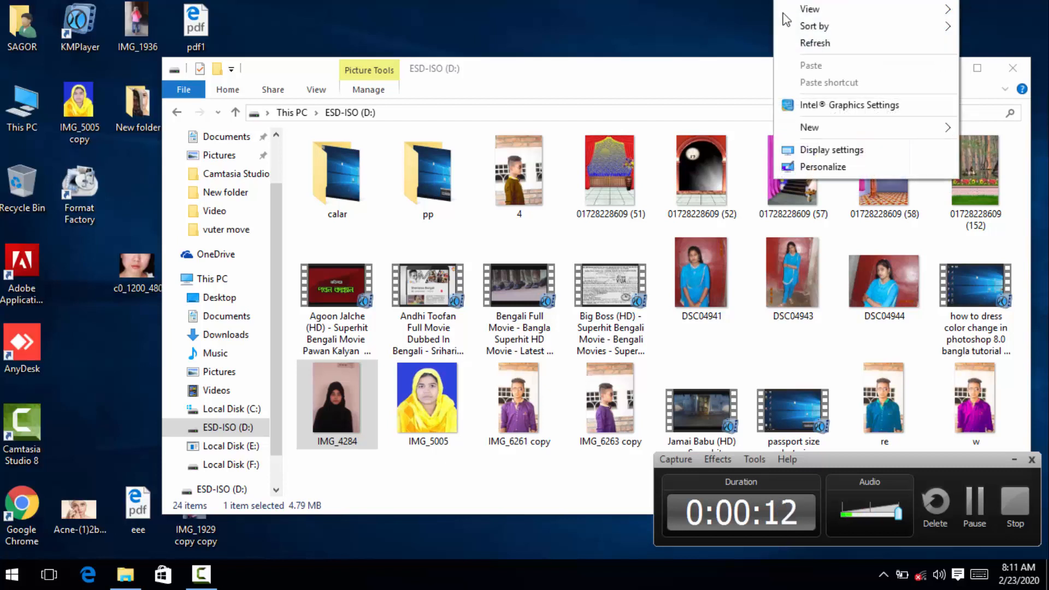
{"action": "left_click", "coordinate": [806, 44]}
{"action": "right_click", "coordinate": [765, 3]}
{"action": "left_click", "coordinate": [798, 42]}
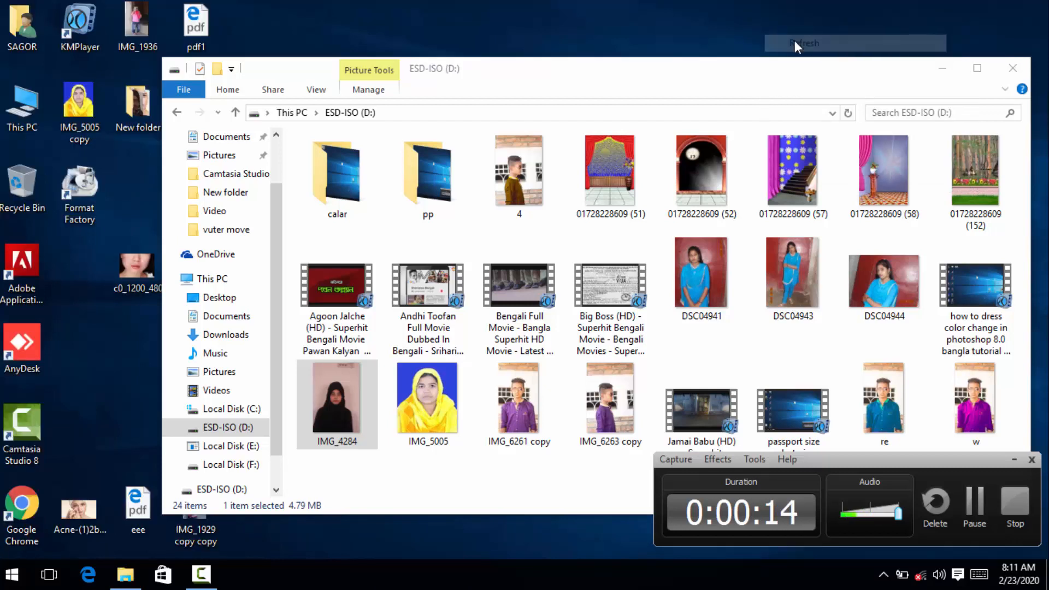
{"action": "right_click", "coordinate": [758, 2]}
{"action": "left_click", "coordinate": [797, 44]}
{"action": "right_click", "coordinate": [768, 2]}
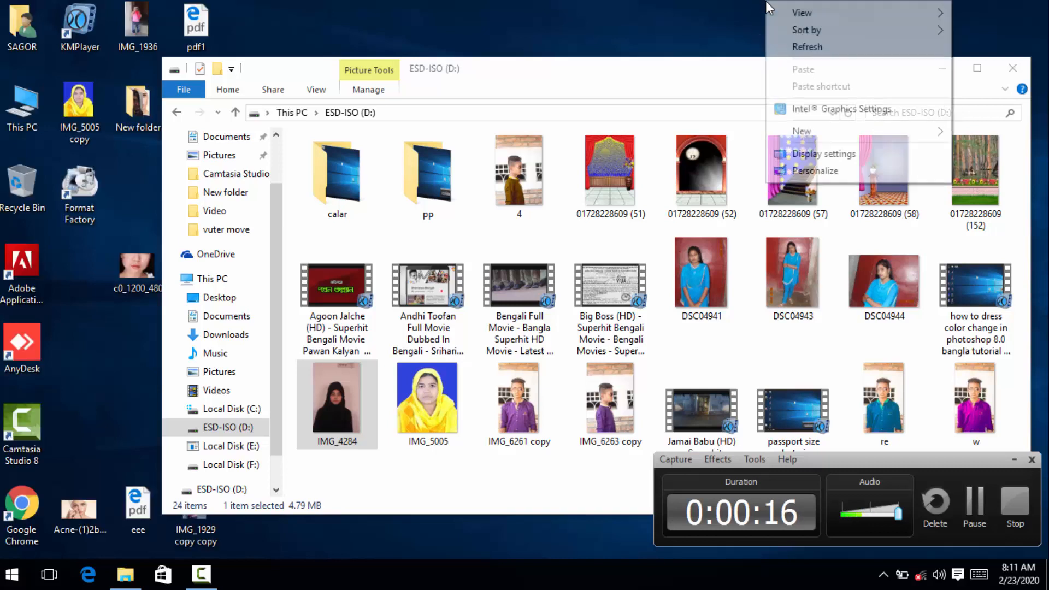
{"action": "left_click", "coordinate": [808, 46]}
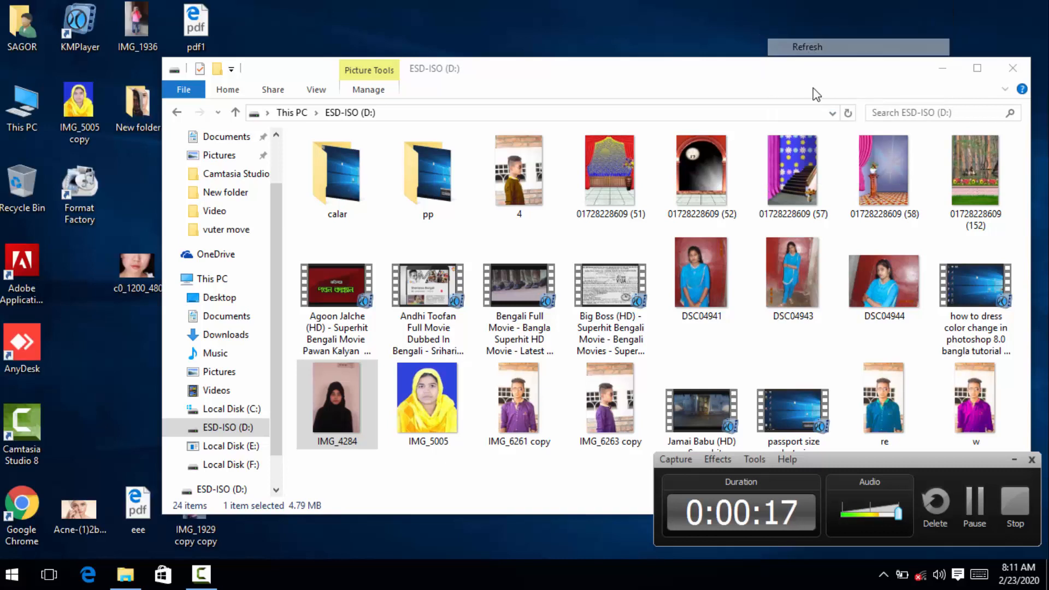
{"action": "left_click", "coordinate": [1014, 461]}
{"action": "right_click", "coordinate": [461, 4]}
{"action": "left_click", "coordinate": [528, 43]}
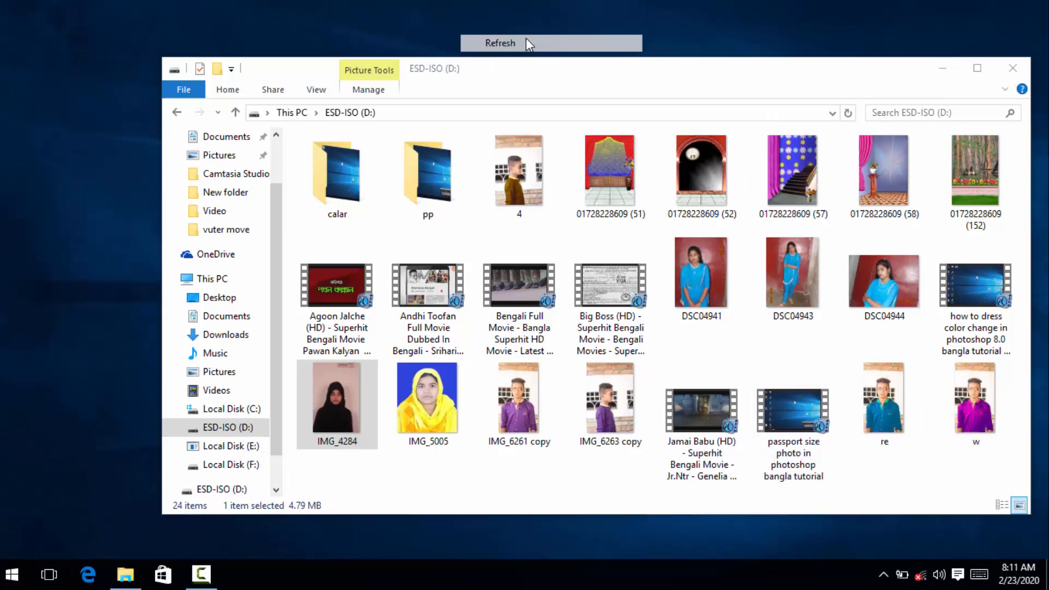
{"action": "right_click", "coordinate": [520, 5]}
{"action": "left_click", "coordinate": [557, 43]}
{"action": "right_click", "coordinate": [535, 6]}
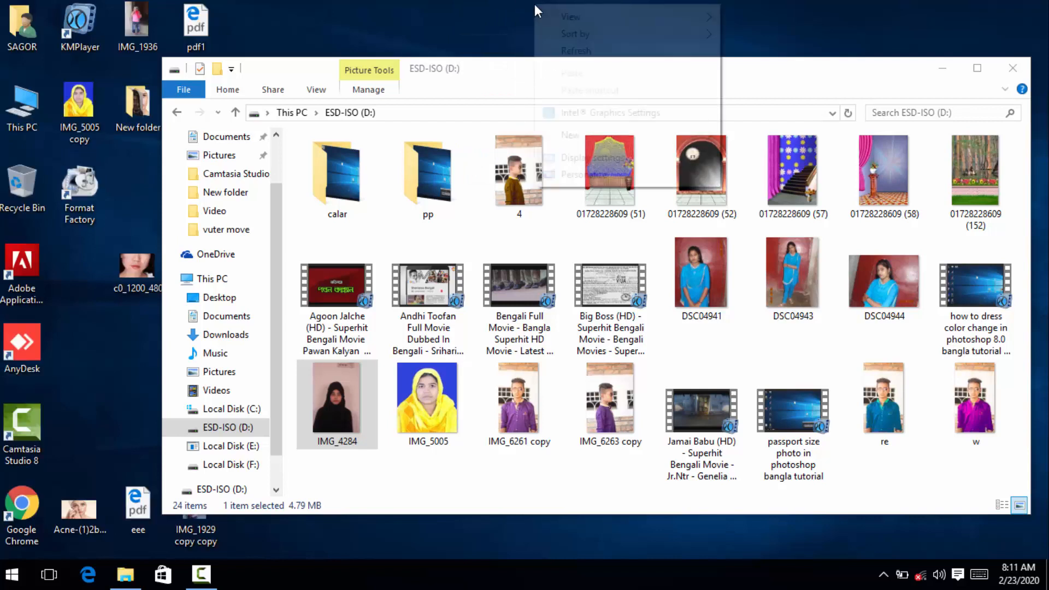
{"action": "left_click", "coordinate": [575, 50]}
{"action": "right_click", "coordinate": [563, 20]}
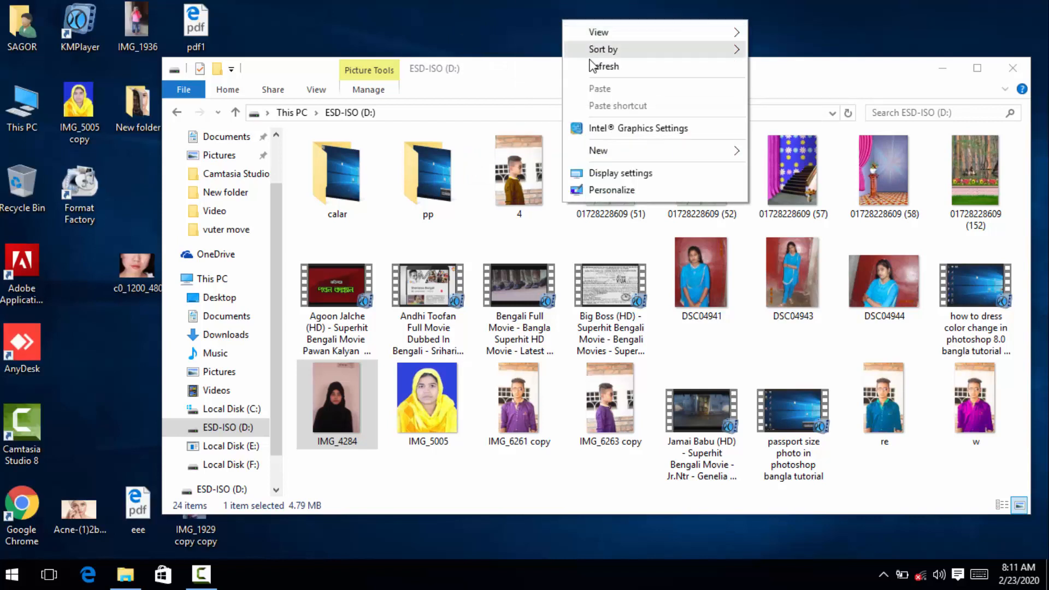
{"action": "left_click", "coordinate": [596, 66]}
- Launch Adobe Photoshop and open IMG_4284 from the ESD-ISO (D:) drive in a maximized image window
{"action": "left_click", "coordinate": [12, 574]}
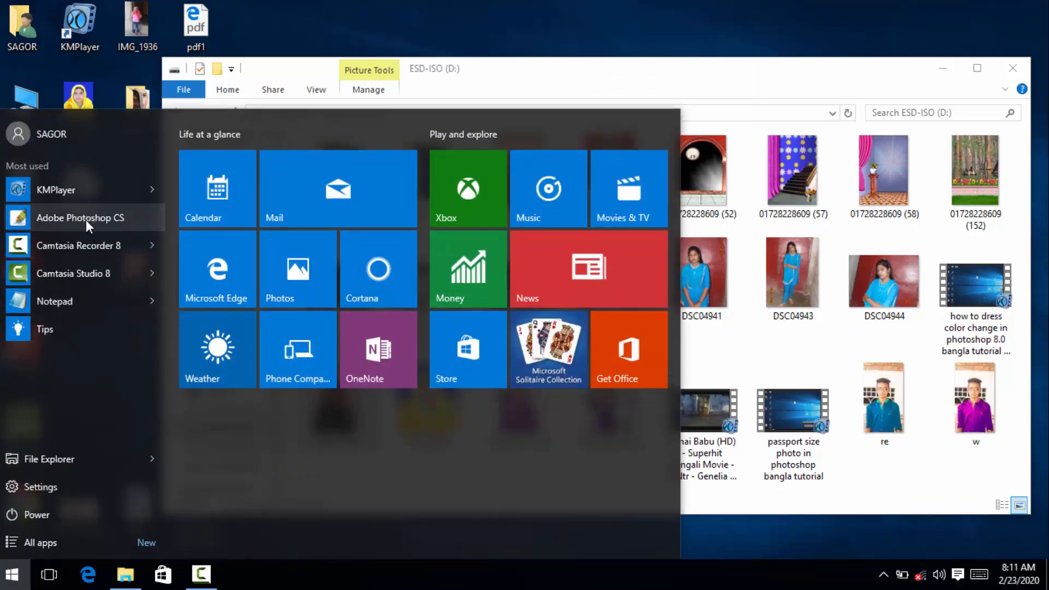
{"action": "left_click", "coordinate": [111, 228]}
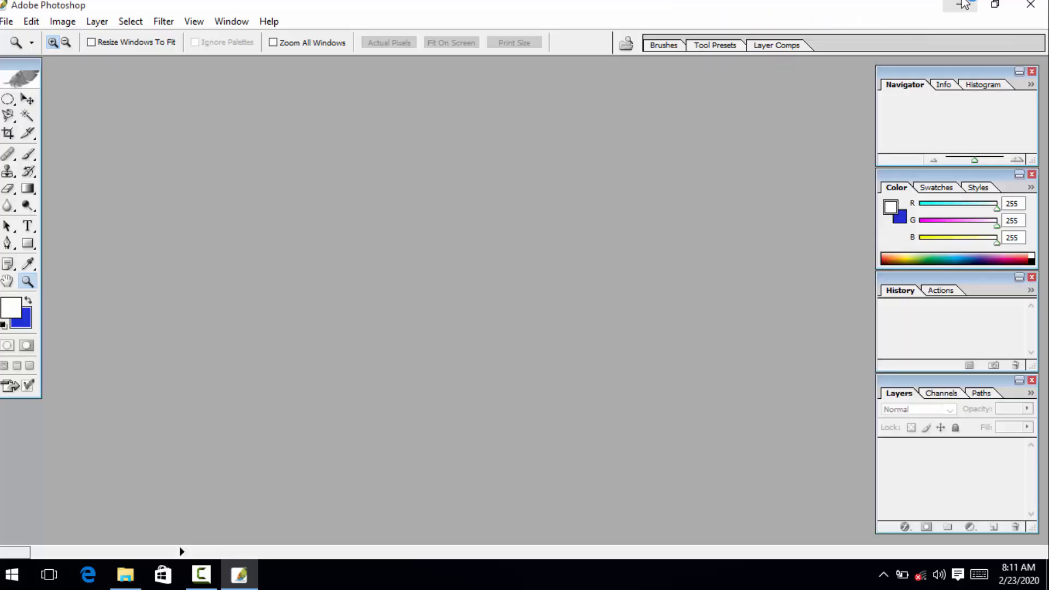
{"action": "left_click", "coordinate": [961, 4]}
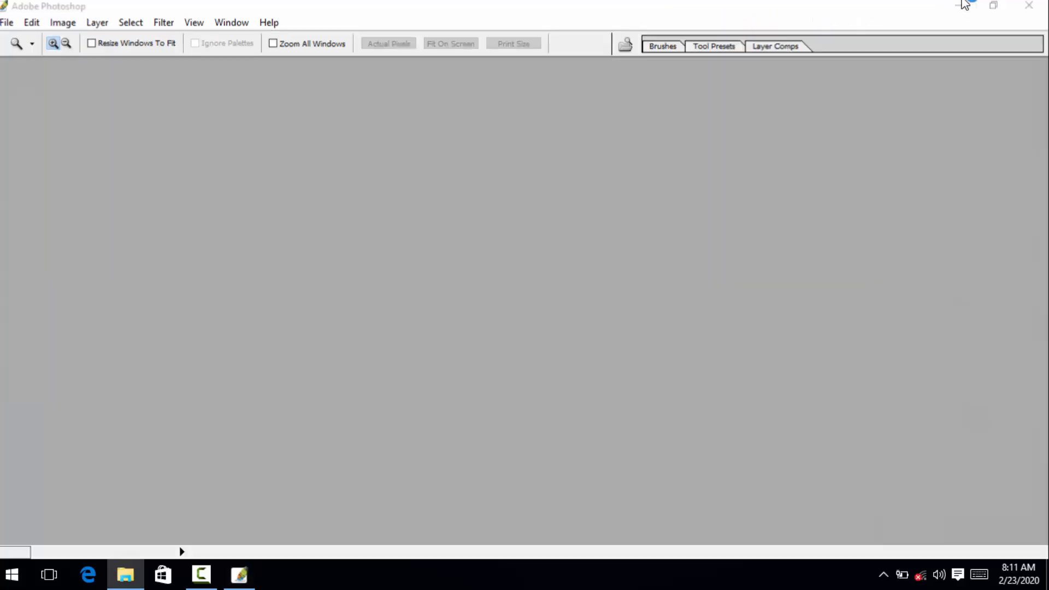
{"action": "left_click_drag", "start_coordinate": [336, 414], "coordinate": [294, 326]}
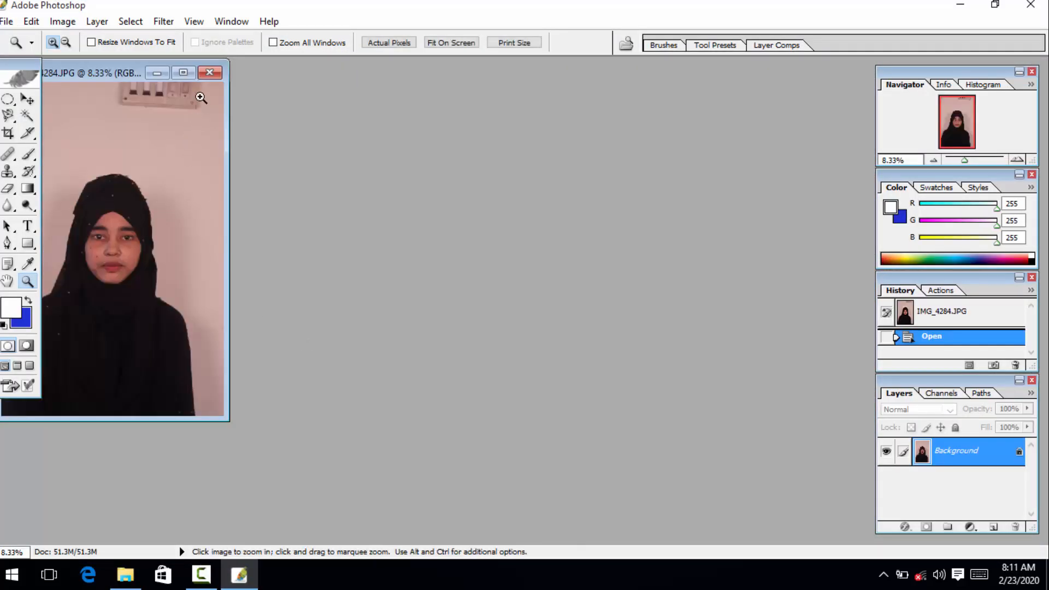
{"action": "left_click", "coordinate": [183, 73]}
- Crop the photo to a slightly rotated head-and-chest portrait frame, leaving a narrow strip of wall above the headscarf
{"action": "left_click", "coordinate": [509, 345]}
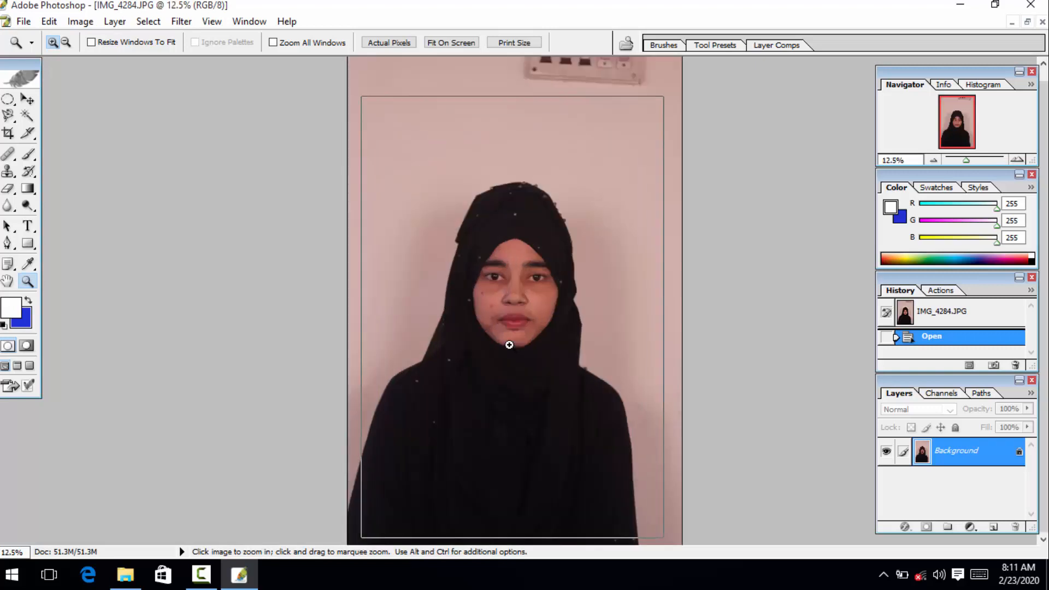
{"action": "left_click", "coordinate": [508, 344]}
{"action": "left_click", "coordinate": [509, 344]}
{"action": "left_click", "coordinate": [511, 333], "text": "alt"}
{"action": "left_click", "coordinate": [512, 332], "text": "alt"}
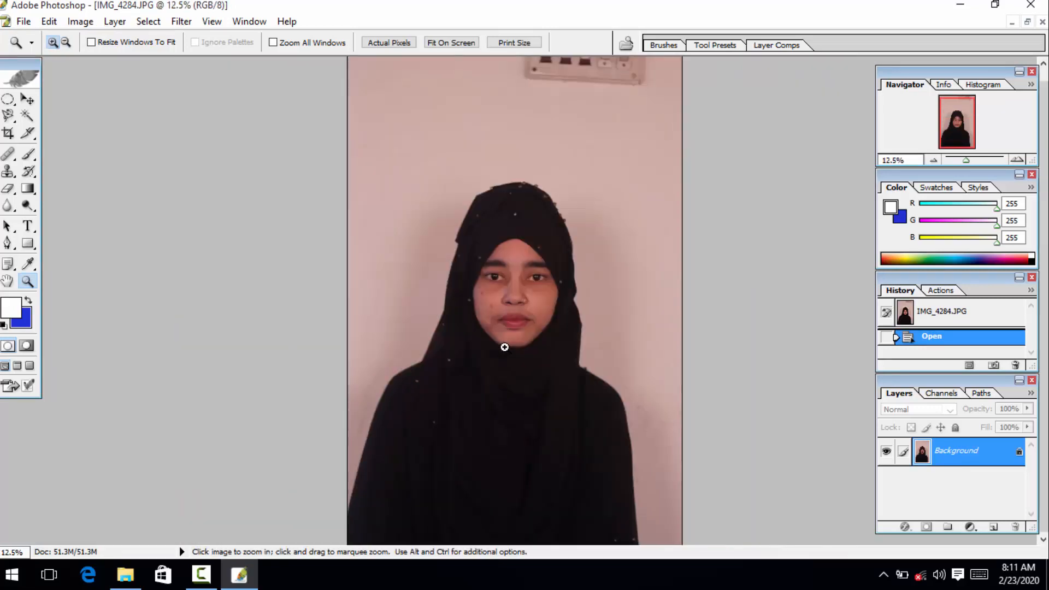
{"action": "key", "text": "c"}
{"action": "left_click_drag", "start_coordinate": [525, 377], "coordinate": [605, 476]}
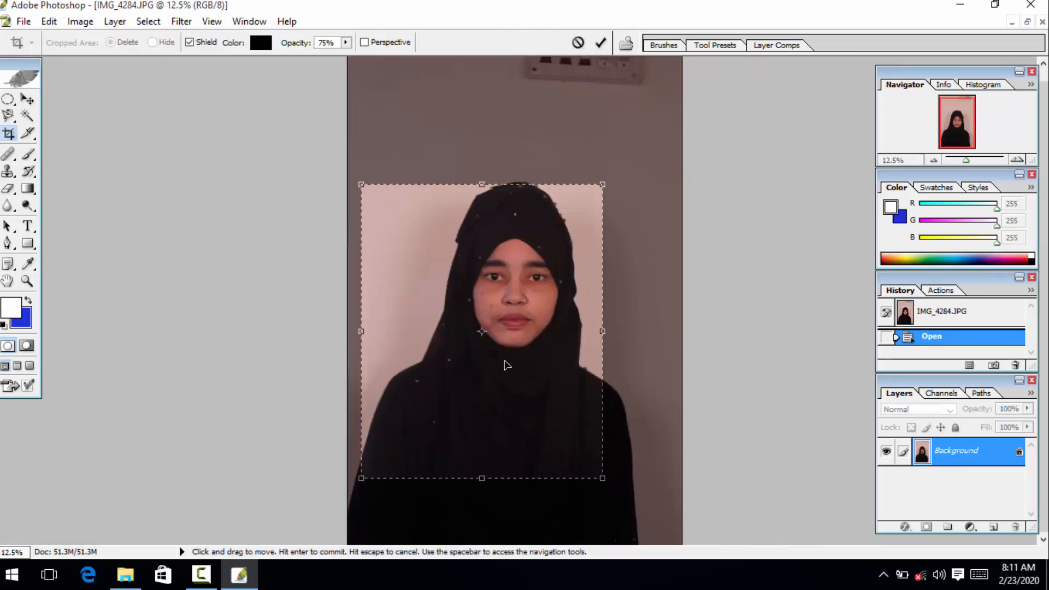
{"action": "left_click_drag", "start_coordinate": [507, 363], "coordinate": [529, 354]}
{"action": "left_click_drag", "start_coordinate": [635, 481], "coordinate": [629, 485]}
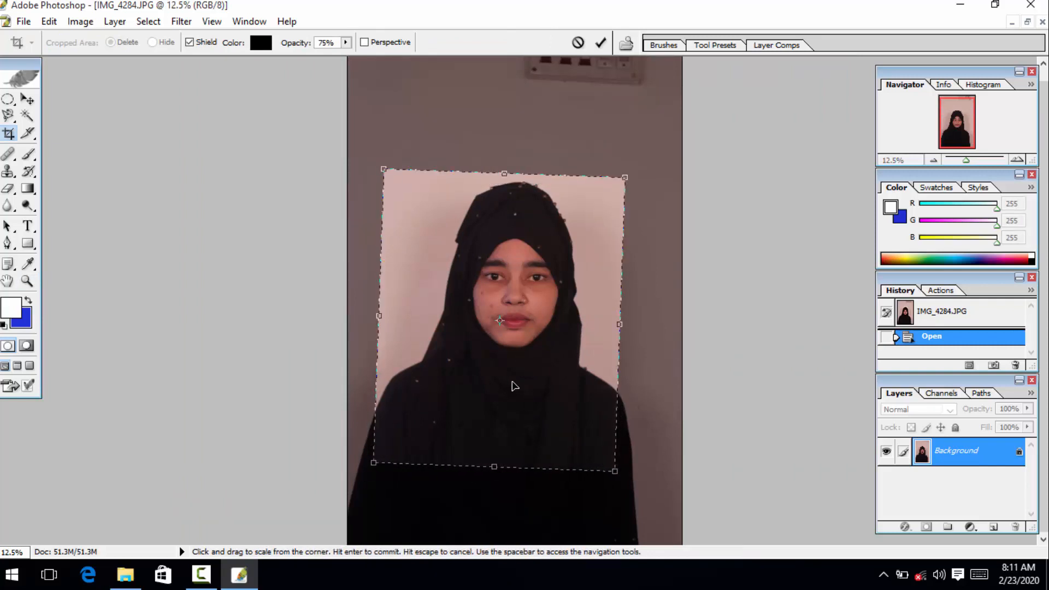
{"action": "left_click_drag", "start_coordinate": [525, 379], "coordinate": [534, 375]}
{"action": "key", "text": "Return"}
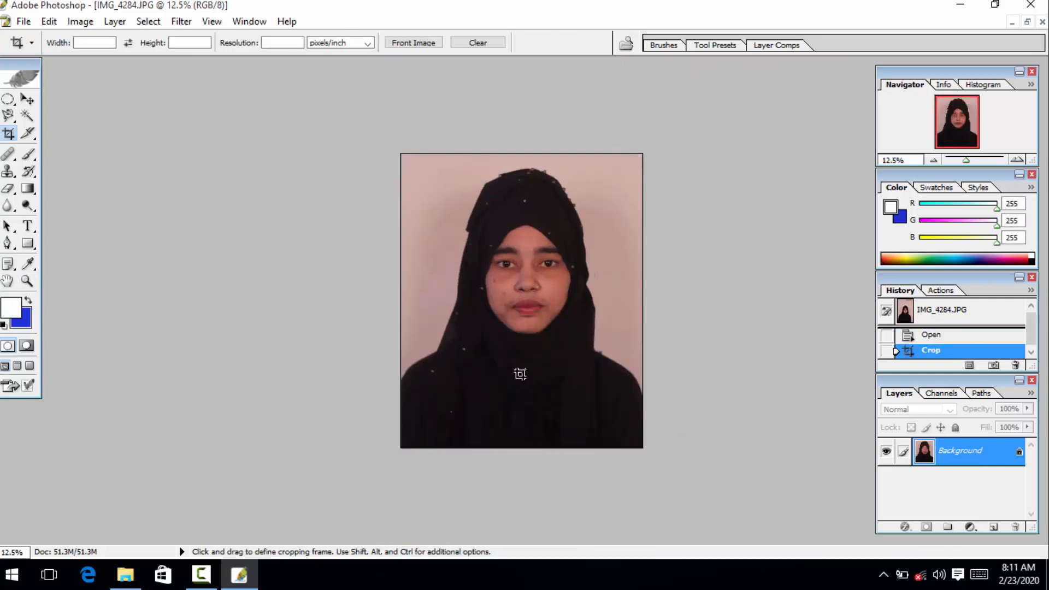
{"action": "key", "text": "z"}
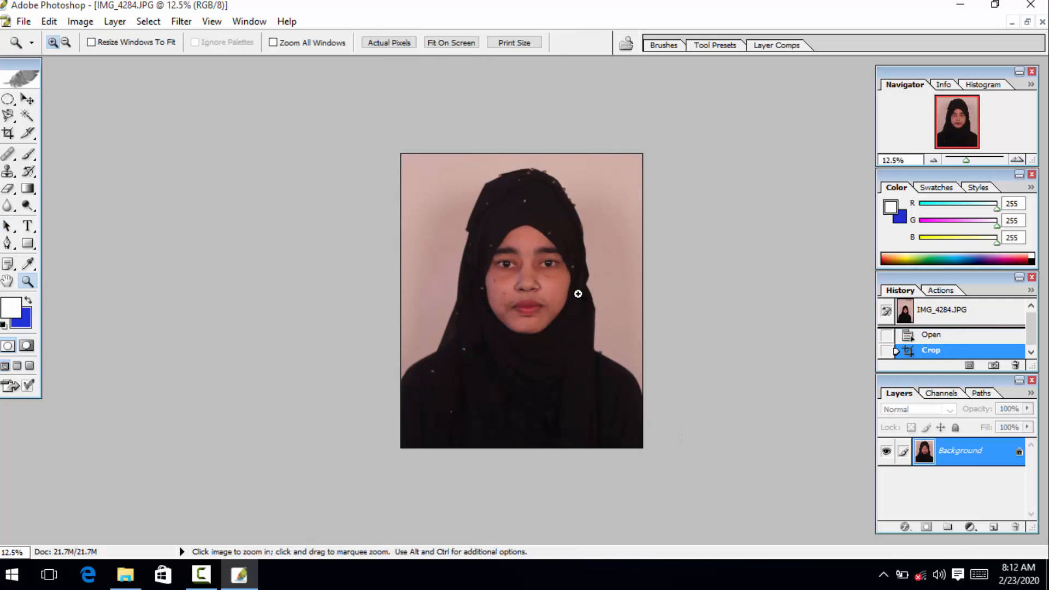
{"action": "left_click", "coordinate": [578, 294]}
{"action": "left_click", "coordinate": [578, 294]}
{"action": "left_click", "coordinate": [578, 294]}
{"action": "left_click", "coordinate": [199, 574]}
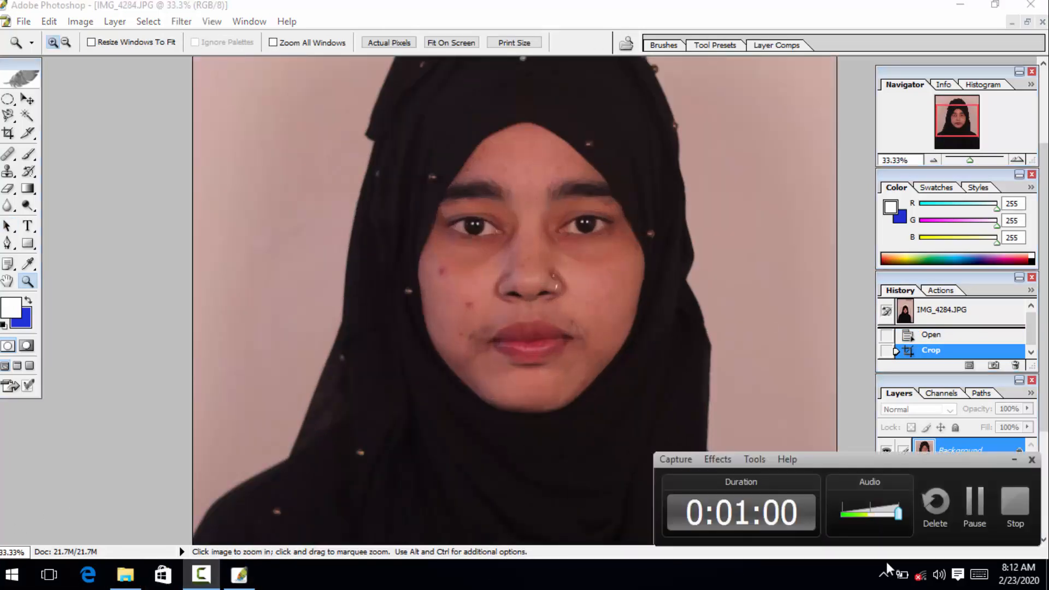
{"action": "left_click", "coordinate": [1008, 521]}
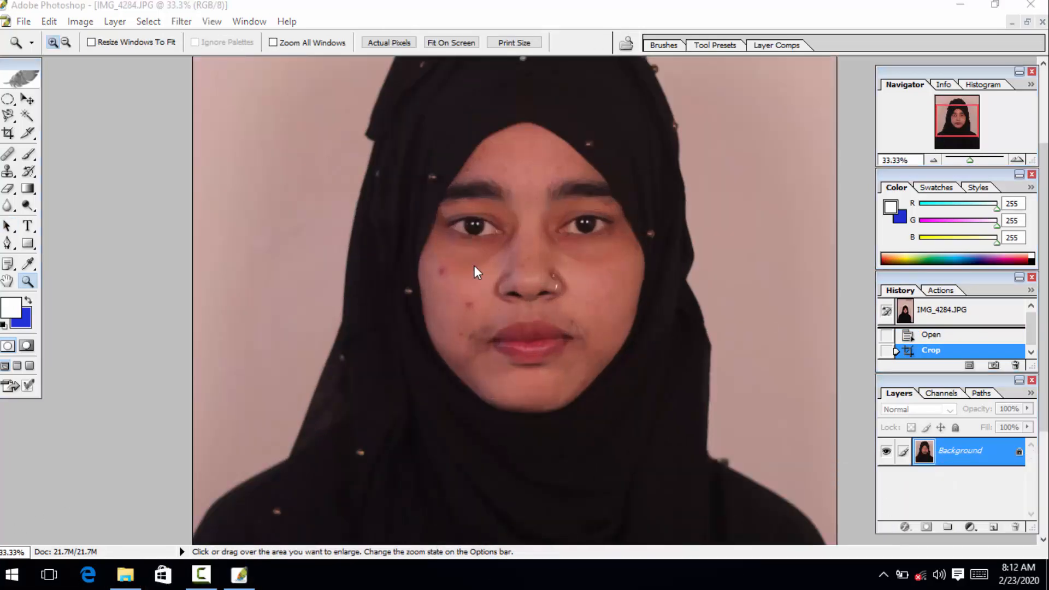
- Whiten the background with Levels by sampling the pinkish wall beside the headscarf as the white point
{"action": "key", "text": "c"}
{"action": "left_click_drag", "start_coordinate": [441, 251], "coordinate": [399, 438]}
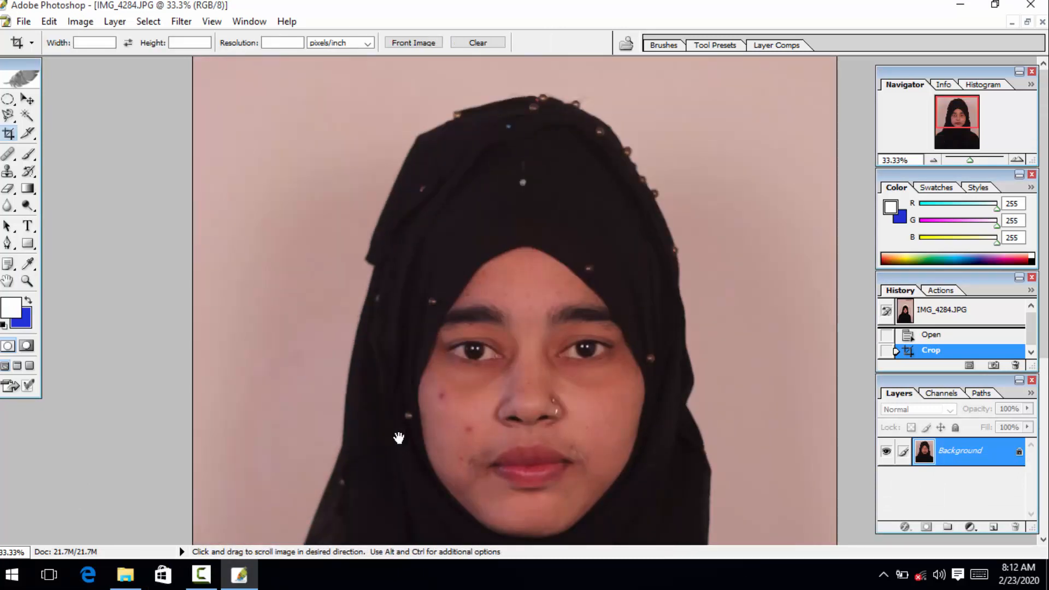
{"action": "key", "text": "ctrl+l"}
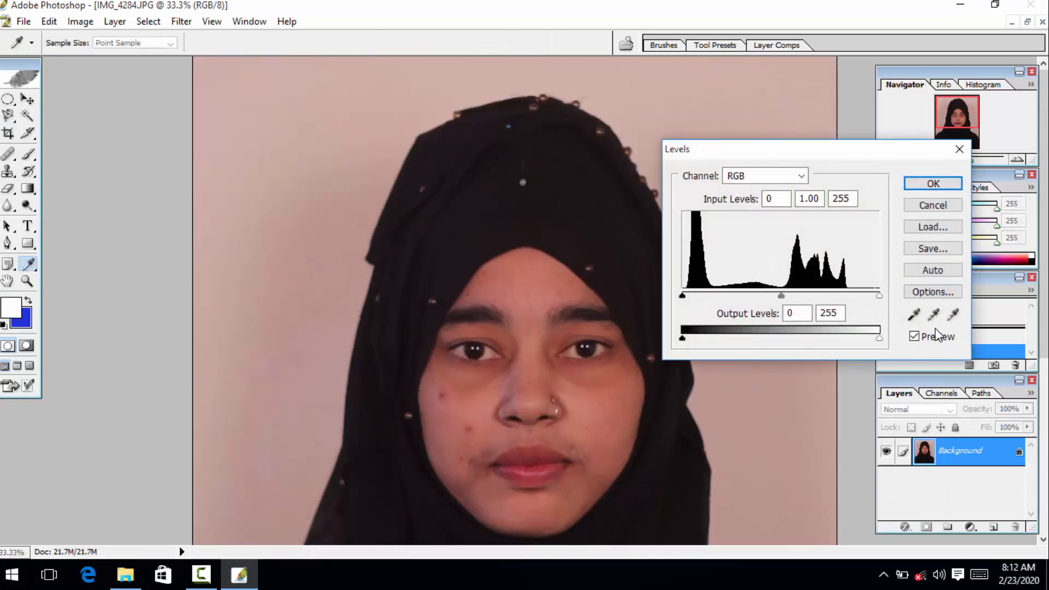
{"action": "left_click", "coordinate": [953, 315]}
{"action": "left_click", "coordinate": [325, 203]}
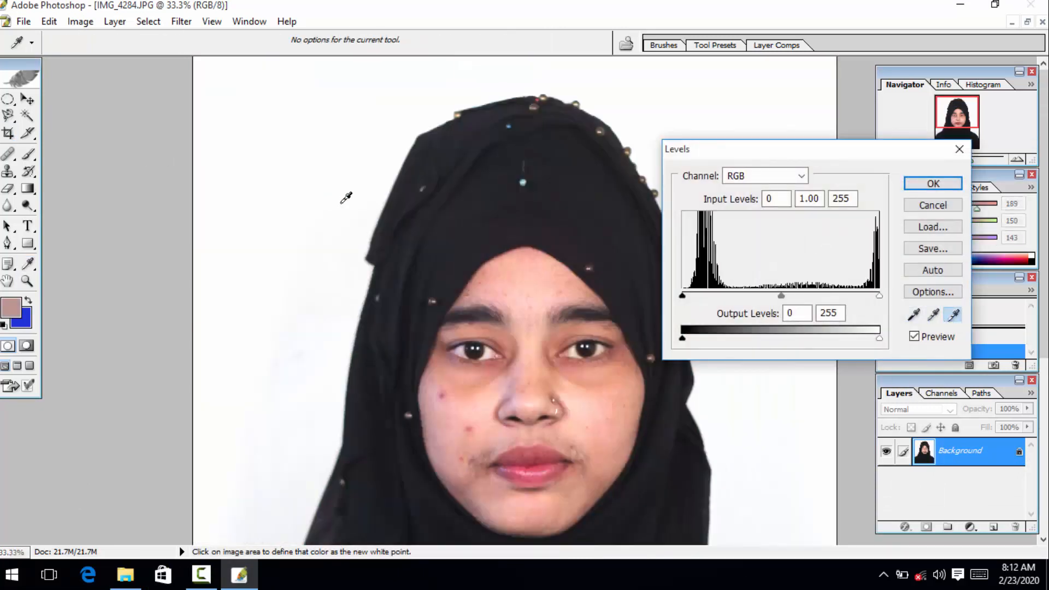
{"action": "left_click", "coordinate": [365, 125]}
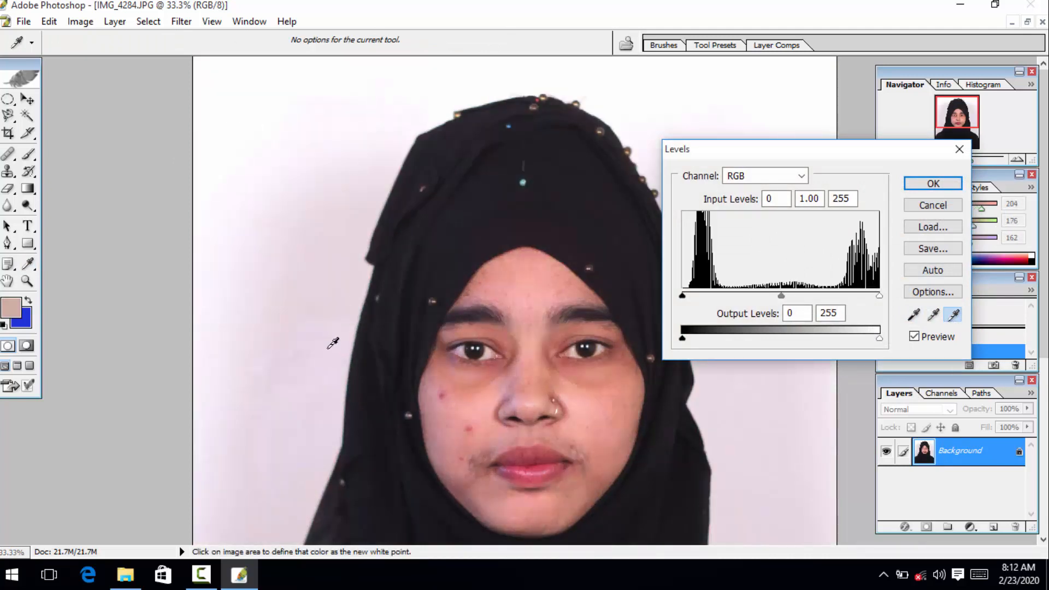
{"action": "left_click", "coordinate": [354, 334]}
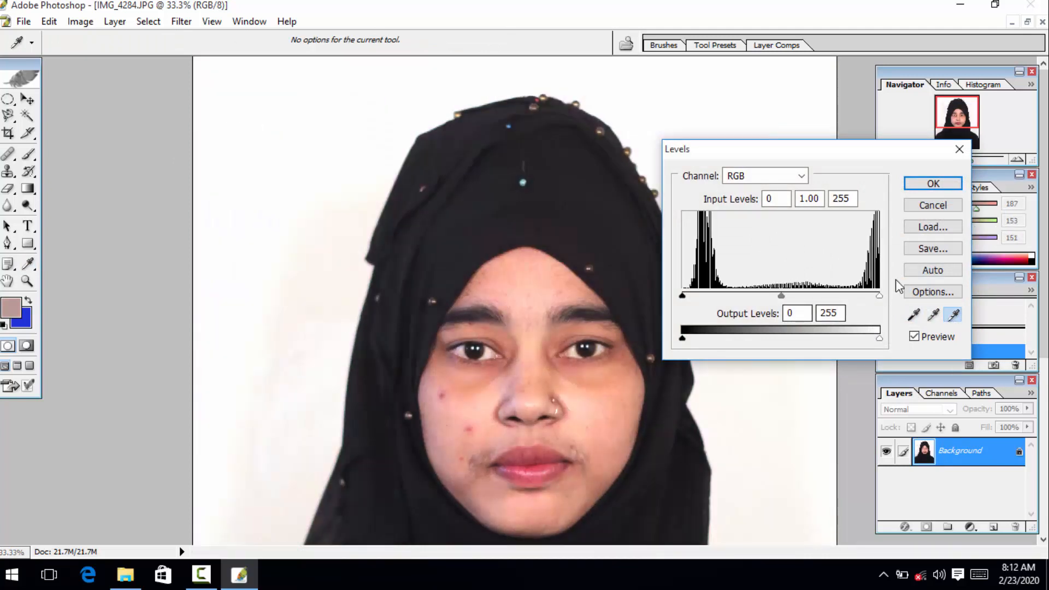
{"action": "left_click", "coordinate": [933, 183]}
- Remove the red blemishes from the cheek on the image's left side with the Healing Brush, sampling clean skin nearby
{"action": "left_click_drag", "start_coordinate": [411, 420], "coordinate": [545, 188]}
{"action": "key", "text": "z"}
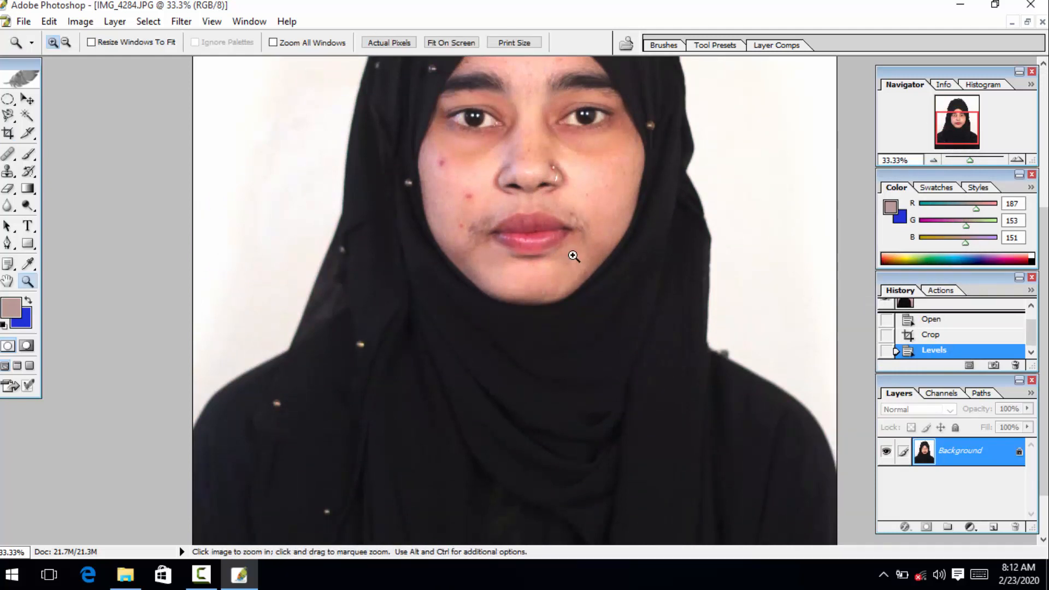
{"action": "left_click", "coordinate": [574, 256]}
{"action": "left_click", "coordinate": [572, 255]}
{"action": "left_click_drag", "start_coordinate": [500, 232], "coordinate": [586, 244]}
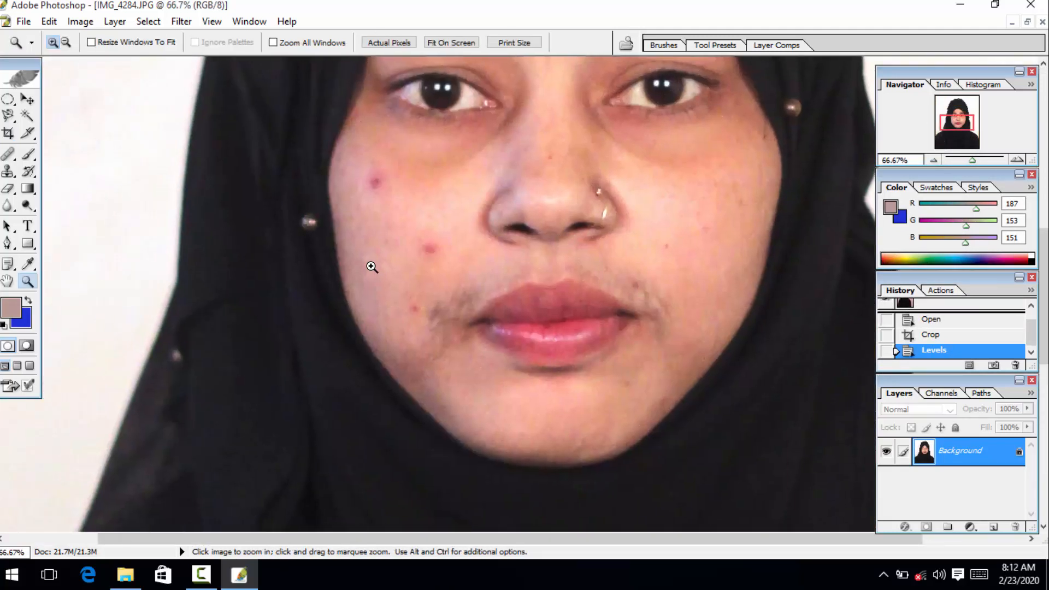
{"action": "key", "text": "j"}
{"action": "left_click", "coordinate": [403, 260], "text": "alt"}
{"action": "left_click", "coordinate": [430, 247]}
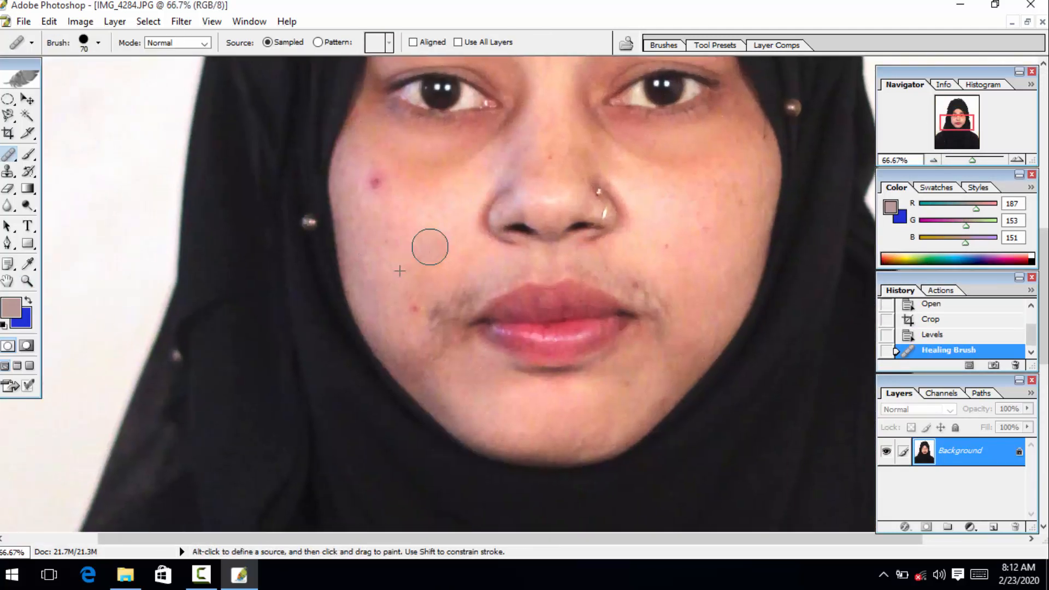
{"action": "left_click", "coordinate": [386, 195]}
{"action": "left_click", "coordinate": [375, 180]}
{"action": "left_click", "coordinate": [386, 221], "text": "alt"}
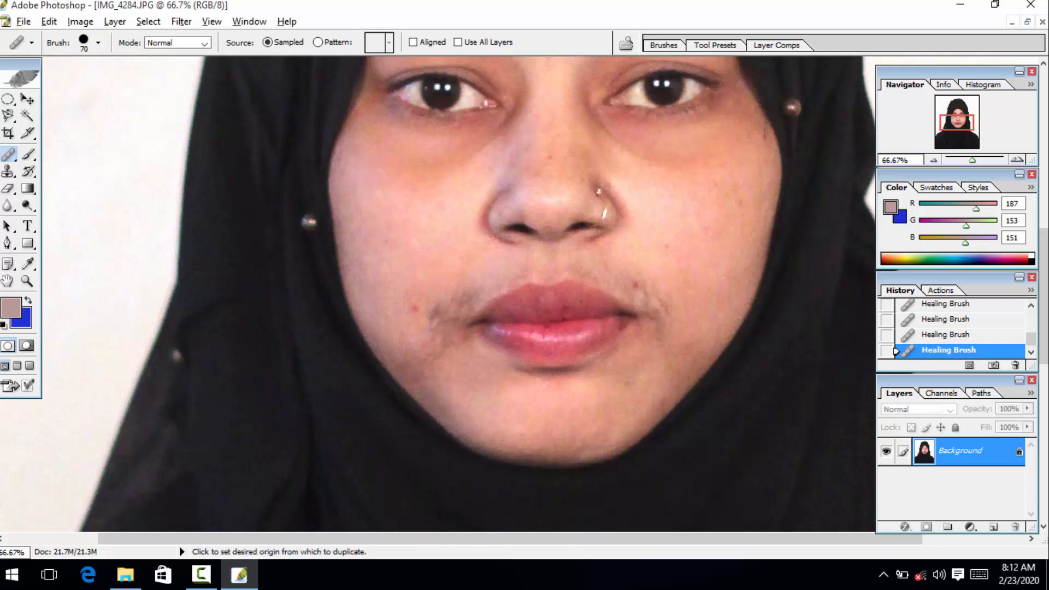
{"action": "left_click", "coordinate": [413, 315]}
- Retouch the dark creases under the eyes with the Healing Brush, using nearby cheek skin as the source
{"action": "left_click", "coordinate": [660, 157], "text": "alt"}
{"action": "left_click", "coordinate": [607, 121]}
{"action": "left_click", "coordinate": [615, 141]}
{"action": "left_click", "coordinate": [625, 154]}
{"action": "left_click", "coordinate": [408, 204], "text": "alt"}
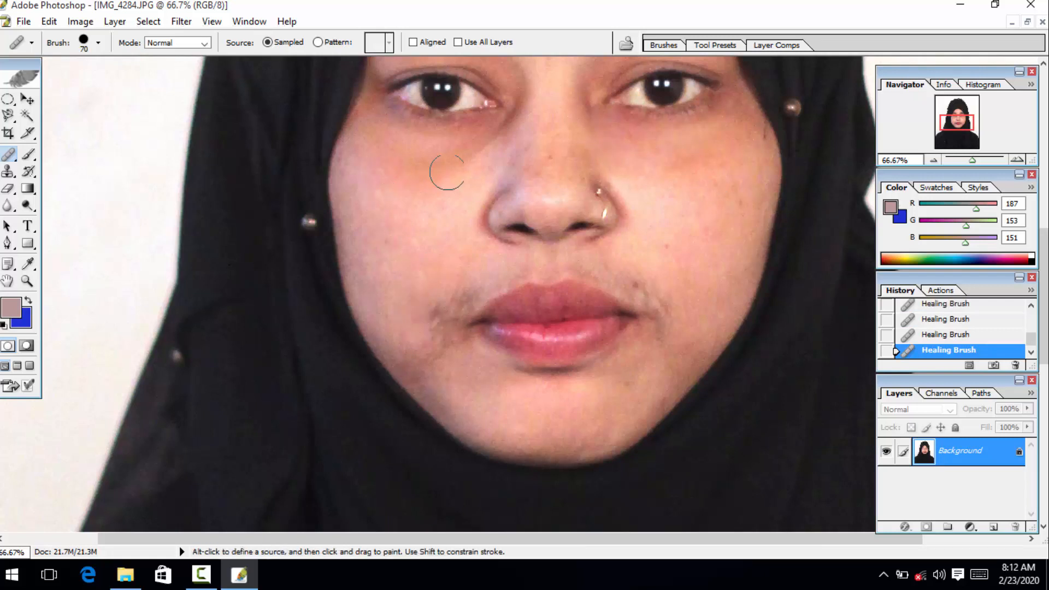
- Smooth the portrait with the Imagenomic Noiseware Professional filter using its Default settings
{"action": "key", "text": "z"}
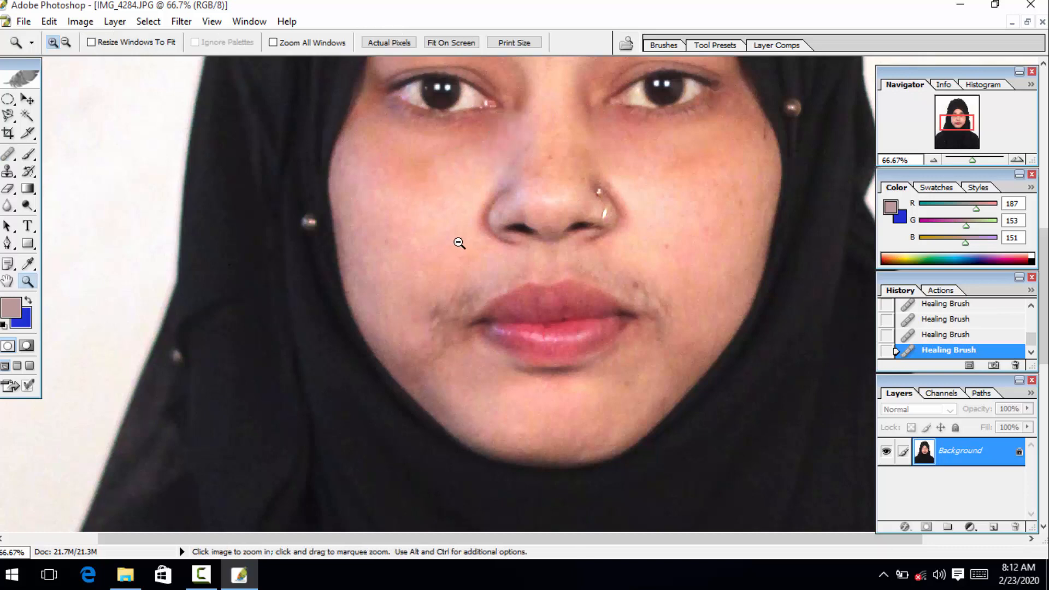
{"action": "left_click", "coordinate": [459, 243], "text": "alt"}
{"action": "left_click", "coordinate": [452, 237], "text": "alt"}
{"action": "left_click", "coordinate": [181, 21]}
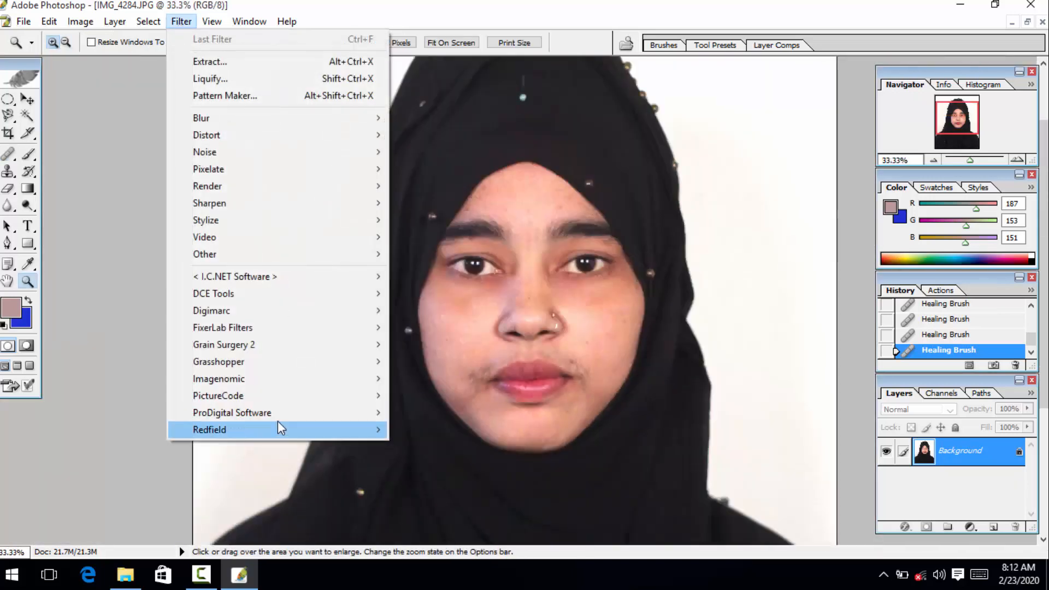
{"action": "mouse_move", "coordinate": [279, 380]}
{"action": "left_click", "coordinate": [459, 377]}
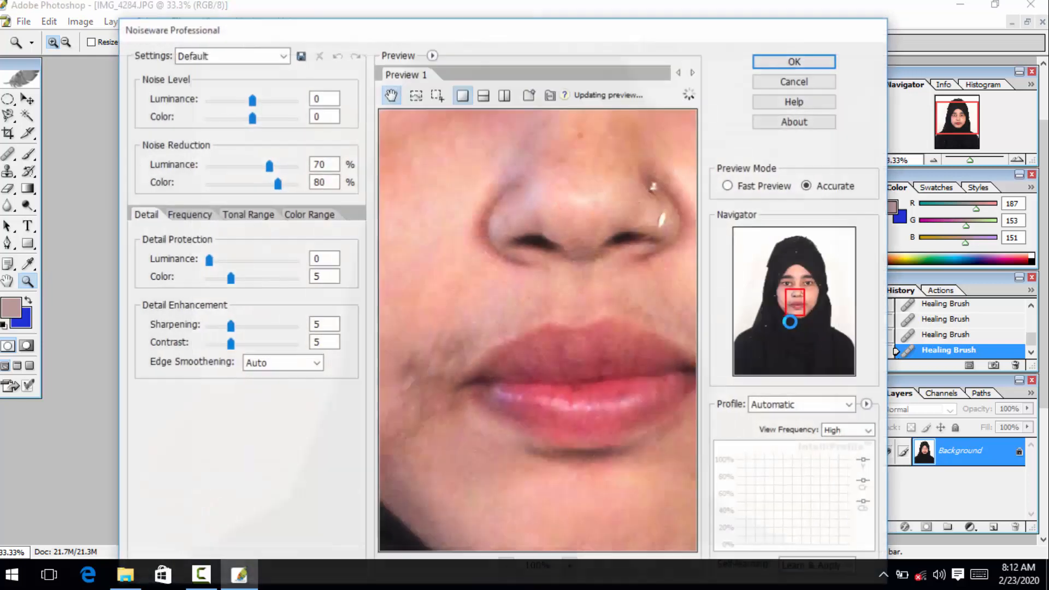
{"action": "left_click", "coordinate": [787, 64]}
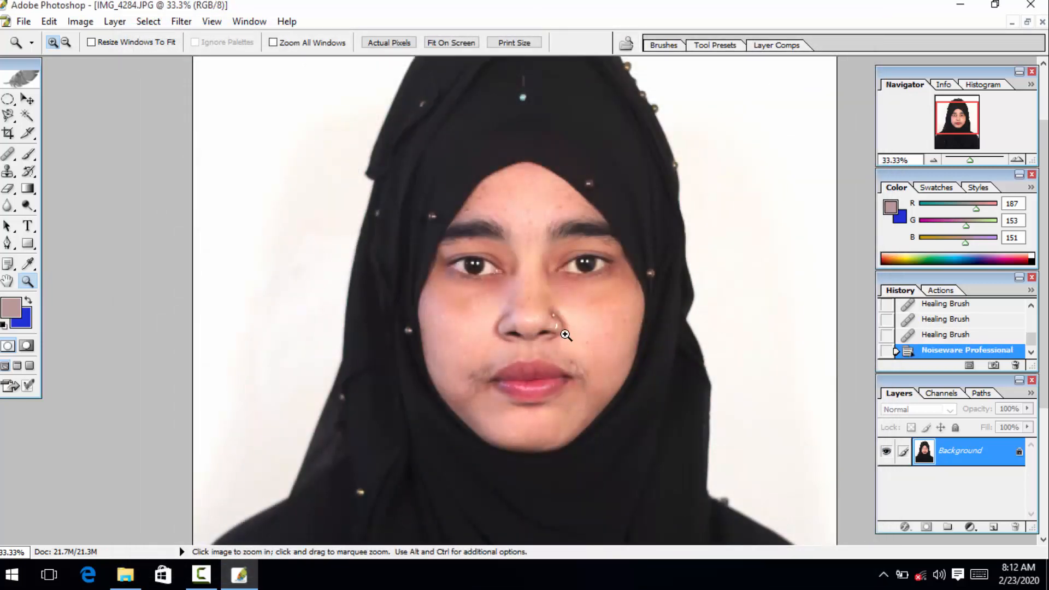
- Brighten the skin with Selective Color by setting black to -48% in the Reds and strongly lowering their cyan
{"action": "left_click", "coordinate": [566, 336]}
{"action": "left_click", "coordinate": [564, 335]}
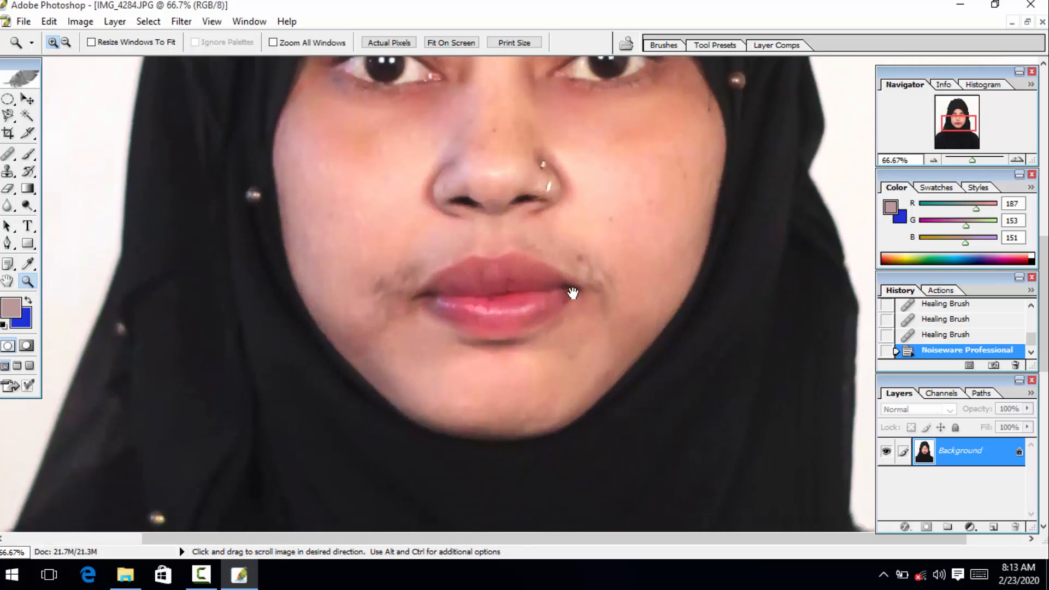
{"action": "left_click", "coordinate": [115, 23]}
{"action": "mouse_move", "coordinate": [115, 61]}
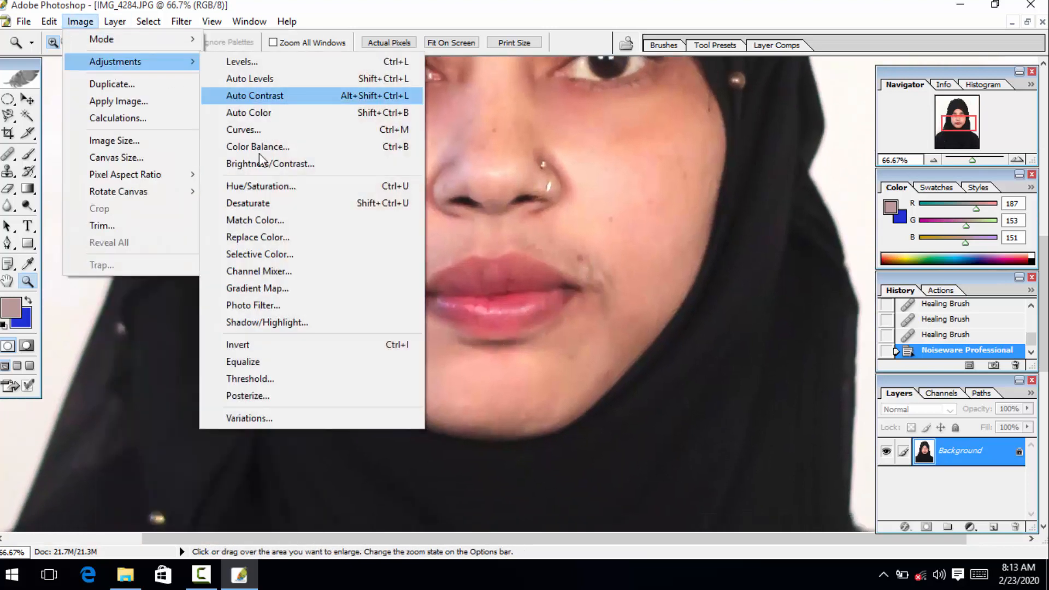
{"action": "left_click", "coordinate": [271, 256]}
{"action": "left_click_drag", "start_coordinate": [747, 300], "coordinate": [717, 302]}
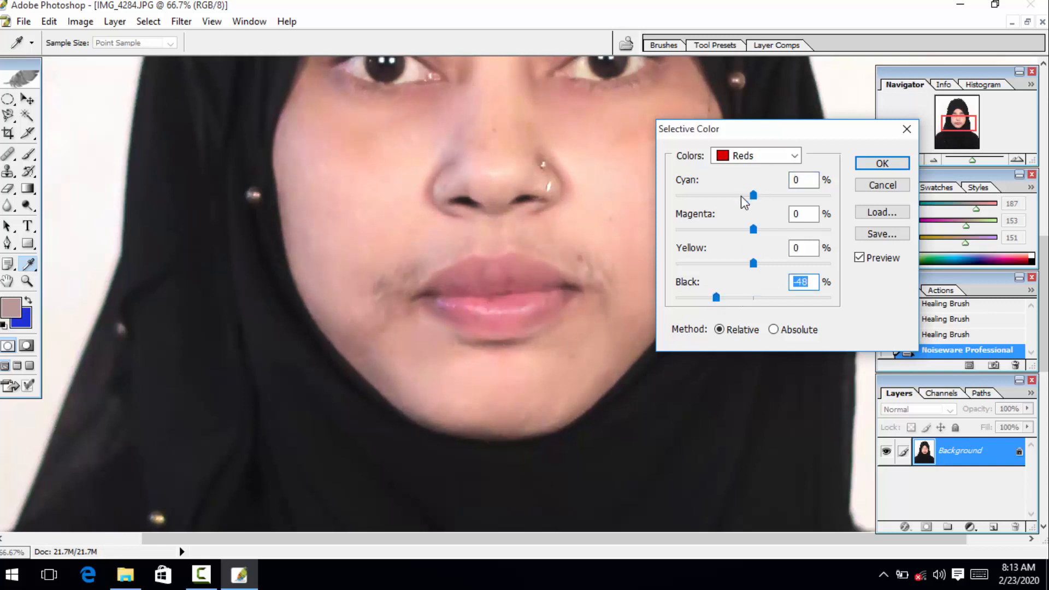
{"action": "left_click_drag", "start_coordinate": [753, 195], "coordinate": [713, 195]}
- Set black to +9% for the Blacks in Selective Color and apply the adjustment
{"action": "left_click", "coordinate": [765, 163]}
{"action": "left_click", "coordinate": [749, 277]}
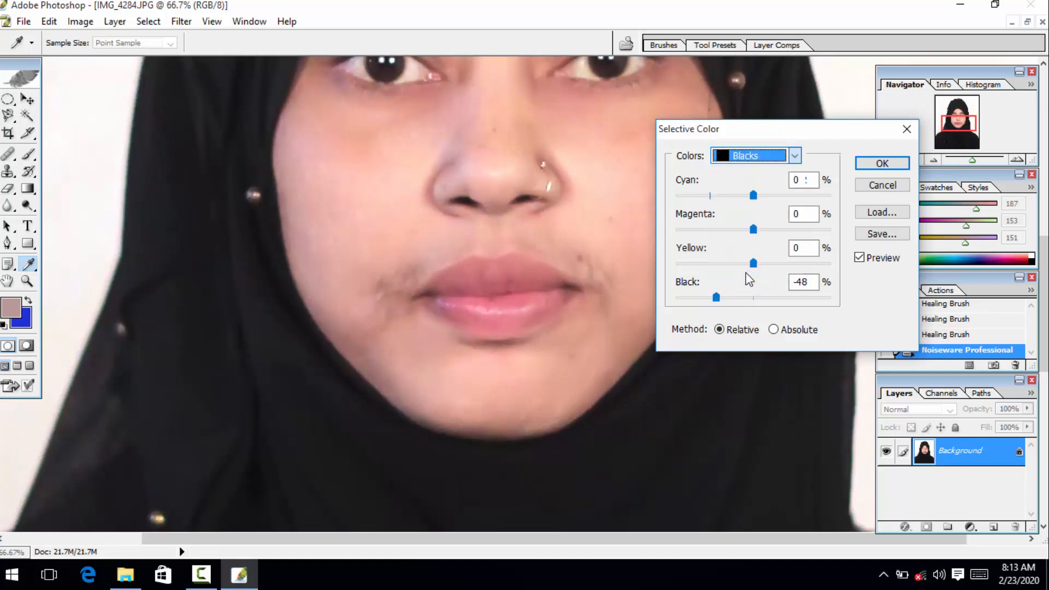
{"action": "left_click_drag", "start_coordinate": [754, 297], "coordinate": [761, 298]}
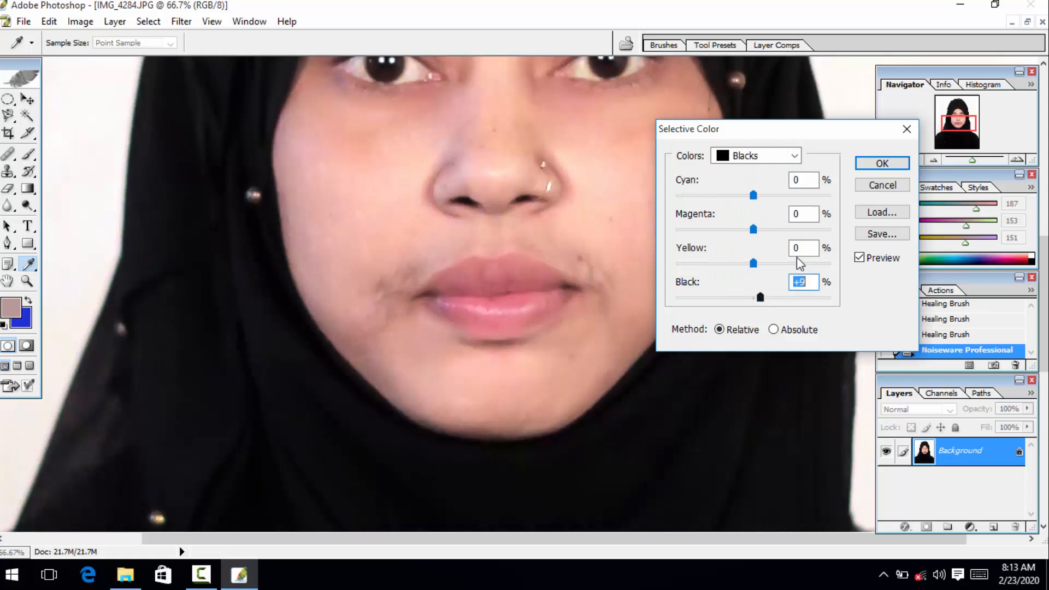
{"action": "left_click", "coordinate": [882, 163]}
- Brighten the whole portrait with Levels, setting the RGB midtone input to 1.20 and the white input to 244
{"action": "key", "text": "z"}
{"action": "left_click", "coordinate": [514, 267], "text": "alt"}
{"action": "left_click", "coordinate": [513, 268], "text": "alt"}
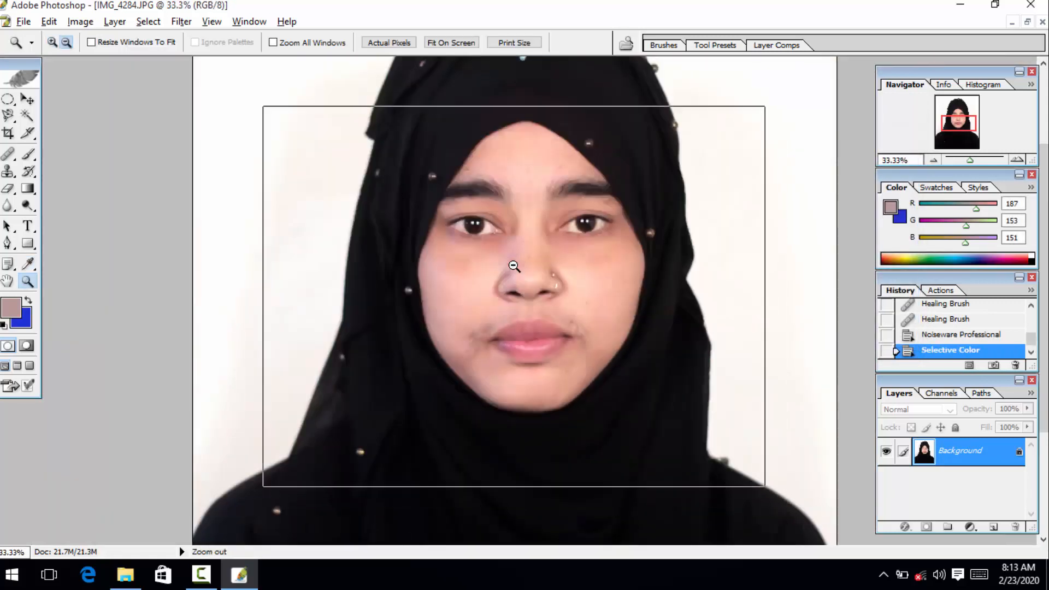
{"action": "left_click", "coordinate": [510, 270], "text": "alt"}
{"action": "left_click", "coordinate": [511, 269]}
{"action": "left_click", "coordinate": [534, 293]}
{"action": "scroll", "coordinate": [499, 339], "scroll_direction": "down", "scroll_amount": 5}
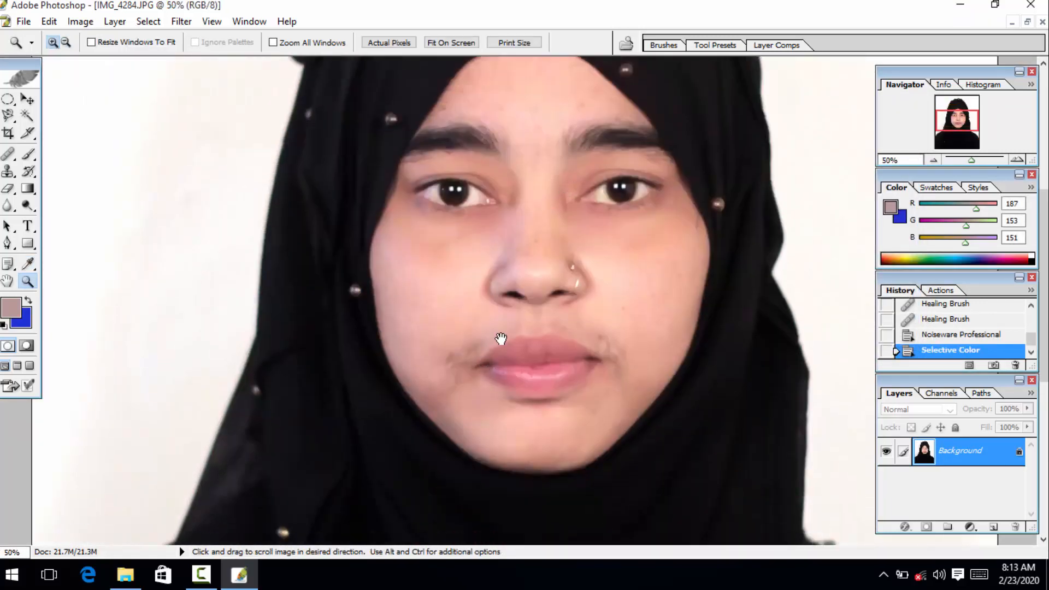
{"action": "key", "text": "ctrl+l"}
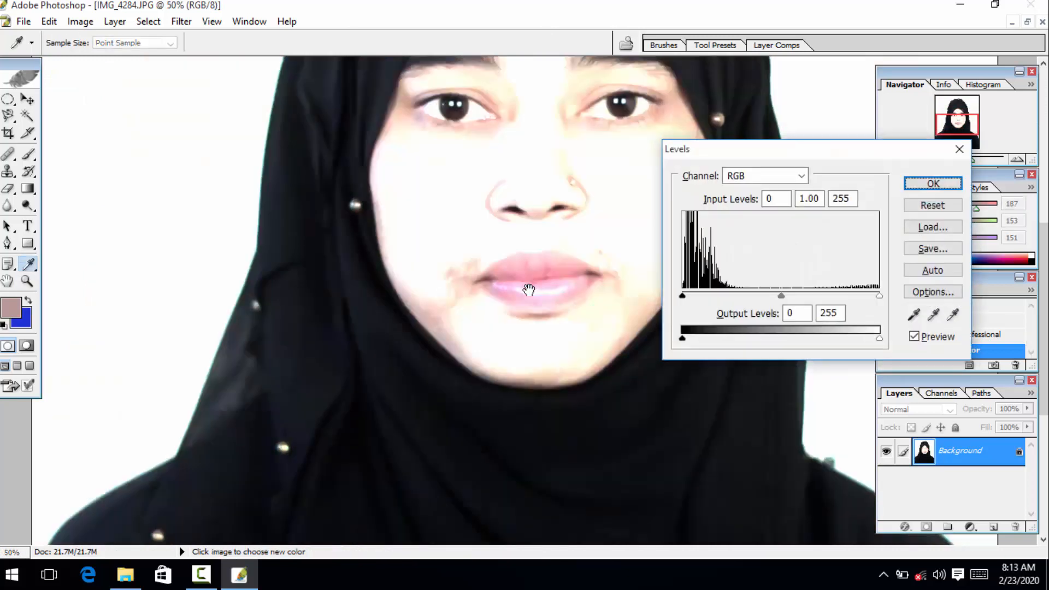
{"action": "left_click", "coordinate": [938, 211]}
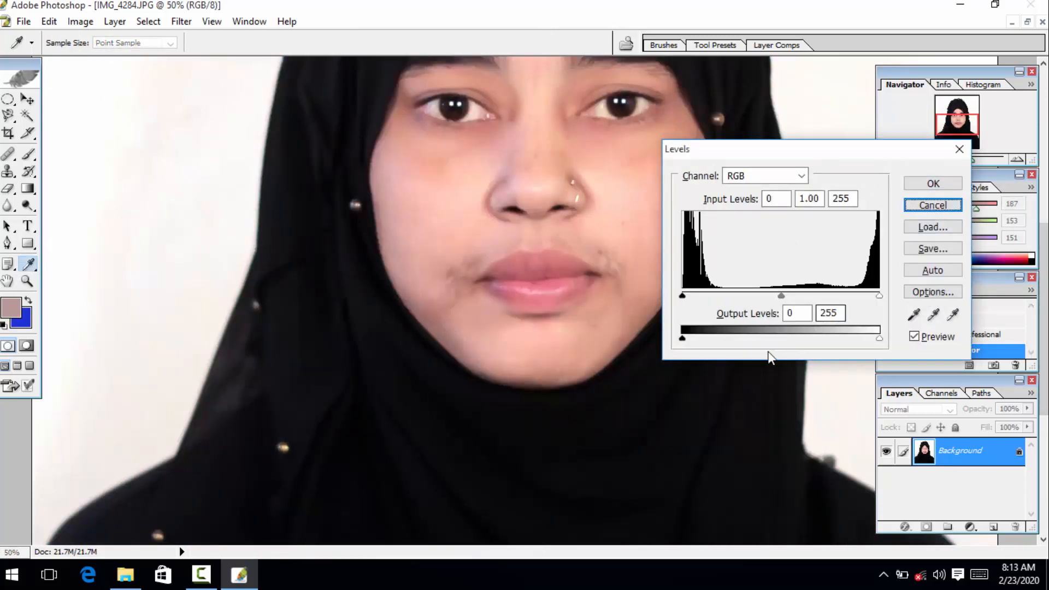
{"action": "left_click_drag", "start_coordinate": [778, 298], "coordinate": [770, 299]}
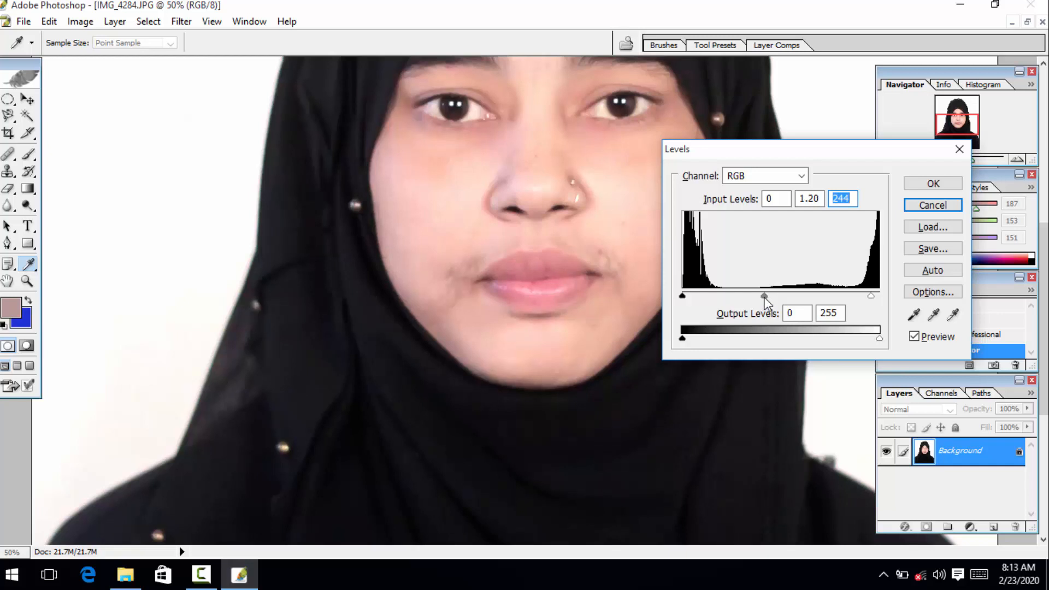
{"action": "left_click", "coordinate": [765, 296]}
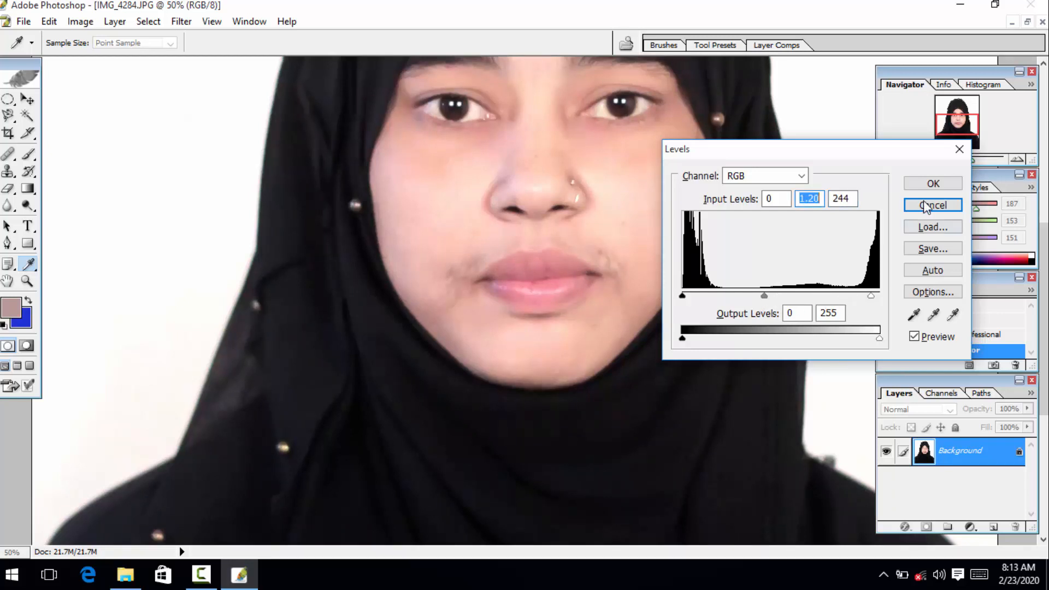
{"action": "left_click", "coordinate": [934, 184]}
- Examine the skin tones and background of the brightened portrait, both as a whole and close up
{"action": "key", "text": "z"}
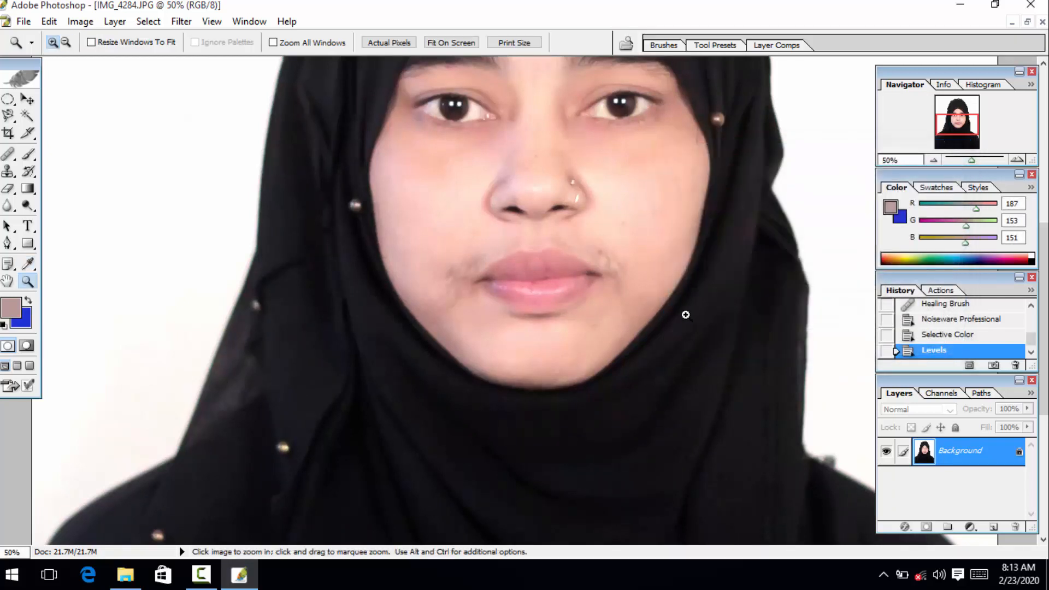
{"action": "left_click", "coordinate": [681, 316], "text": "alt"}
{"action": "left_click", "coordinate": [672, 319], "text": "alt"}
{"action": "left_click", "coordinate": [597, 309], "text": "alt"}
{"action": "left_click", "coordinate": [597, 306], "text": "alt"}
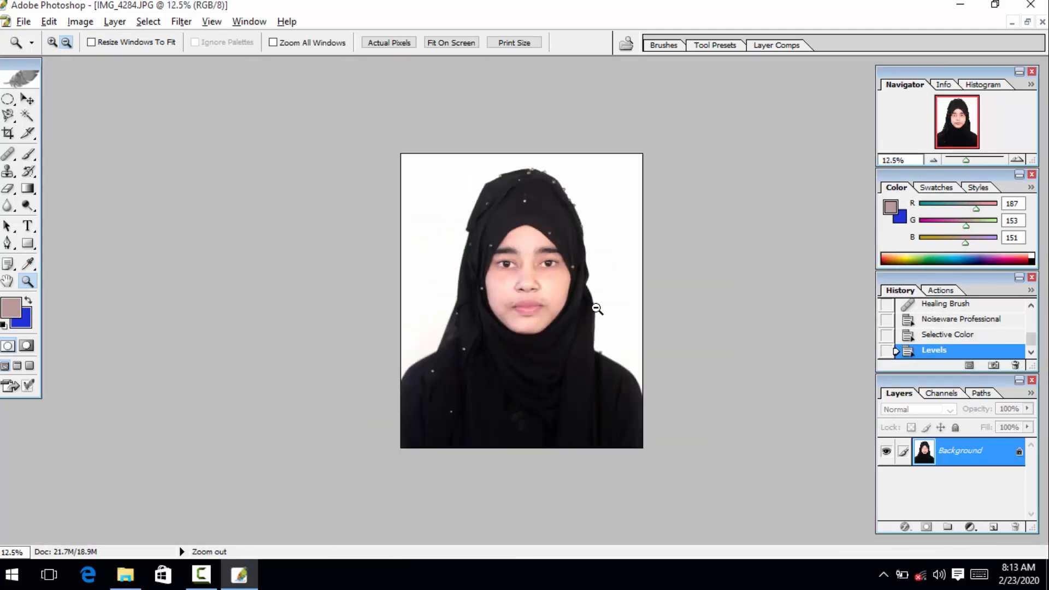
{"action": "left_click", "coordinate": [550, 304]}
{"action": "left_click", "coordinate": [547, 306]}
{"action": "left_click", "coordinate": [548, 306]}
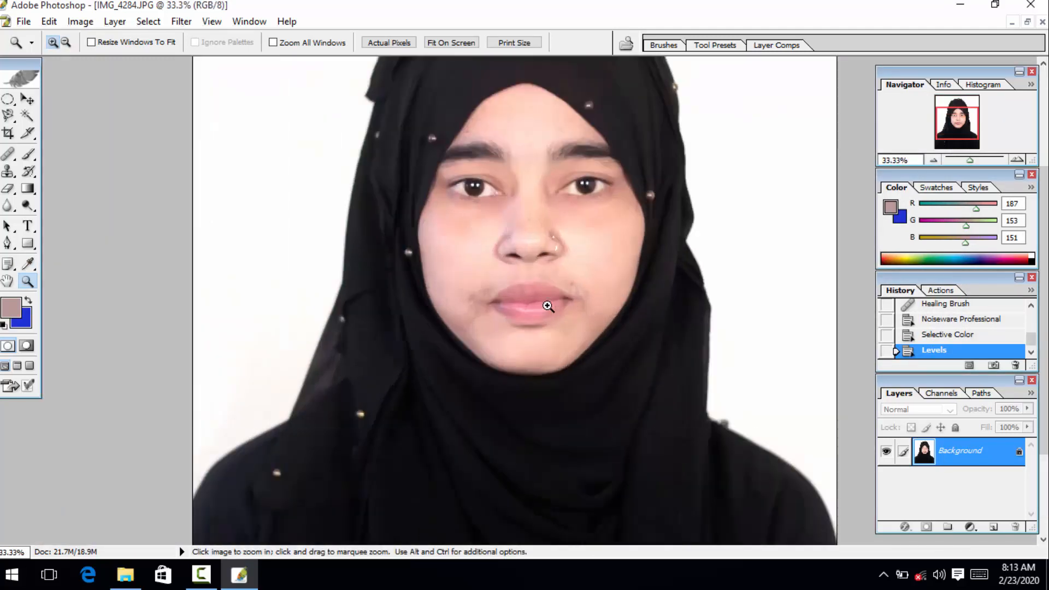
{"action": "left_click", "coordinate": [577, 295], "text": "alt"}
{"action": "left_click", "coordinate": [567, 320], "text": "alt"}
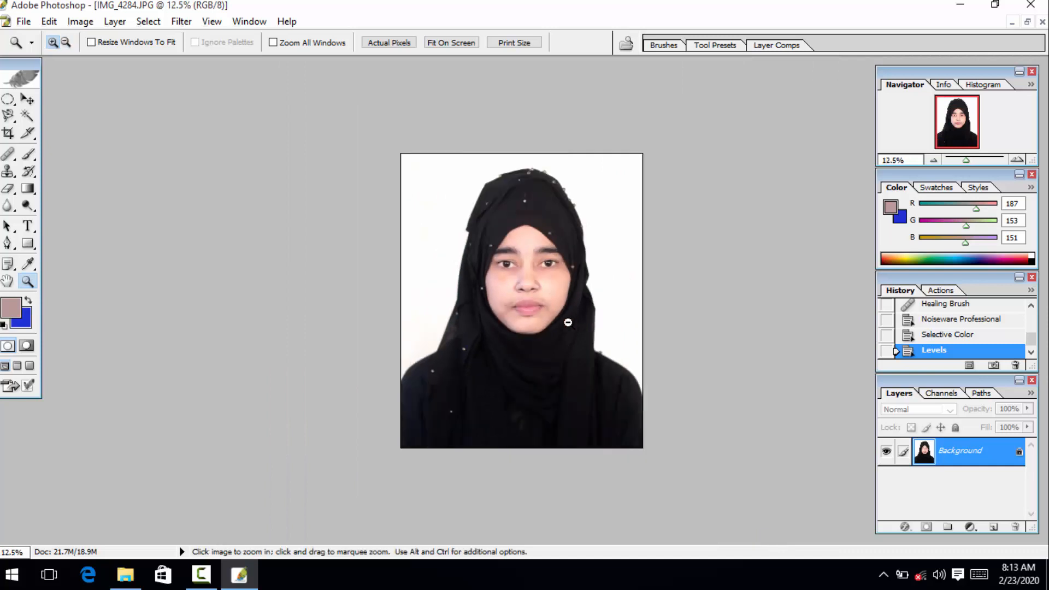
{"action": "left_click", "coordinate": [565, 322]}
{"action": "left_click", "coordinate": [563, 321]}
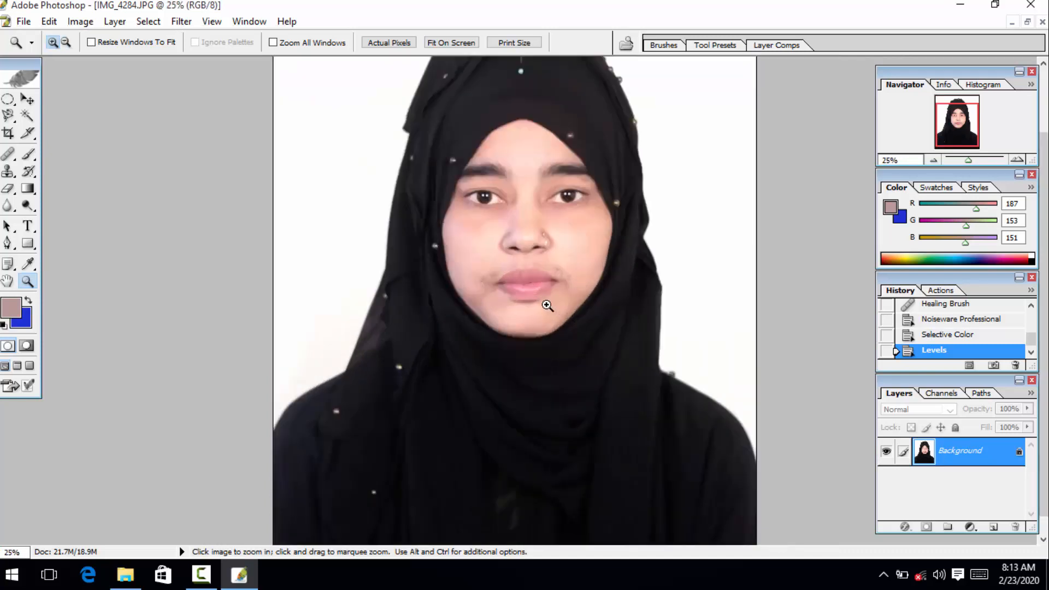
- Crop the portrait to 1.5 x 1.9 in at 300 pixels/inch, using the full image height and centring the frame on the subject
{"action": "left_click", "coordinate": [547, 306], "text": "alt"}
{"action": "key", "text": "c"}
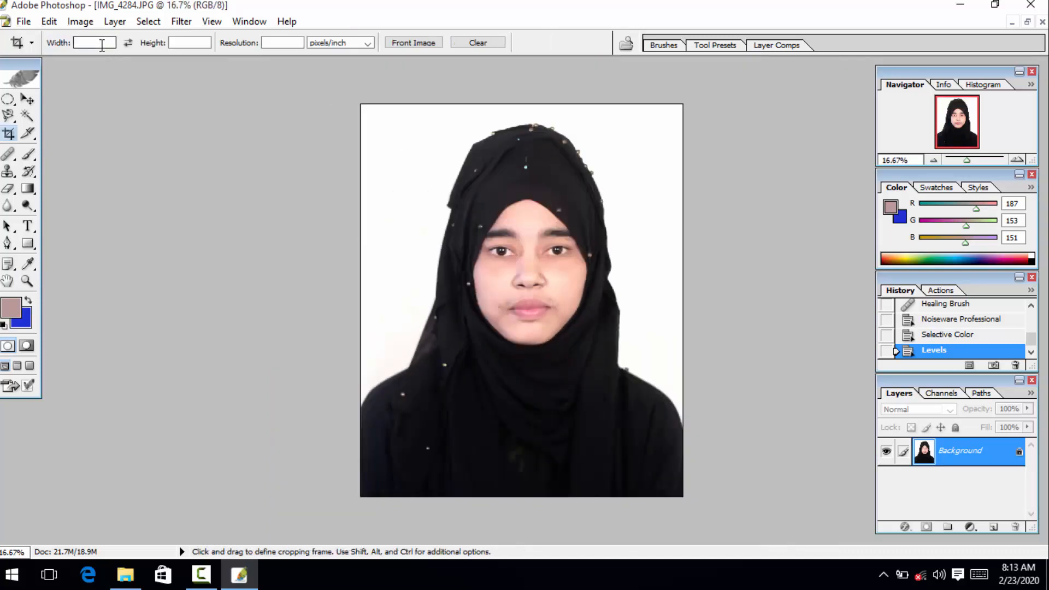
{"action": "type", "text": "1.5"}
{"action": "key", "text": "Tab"}
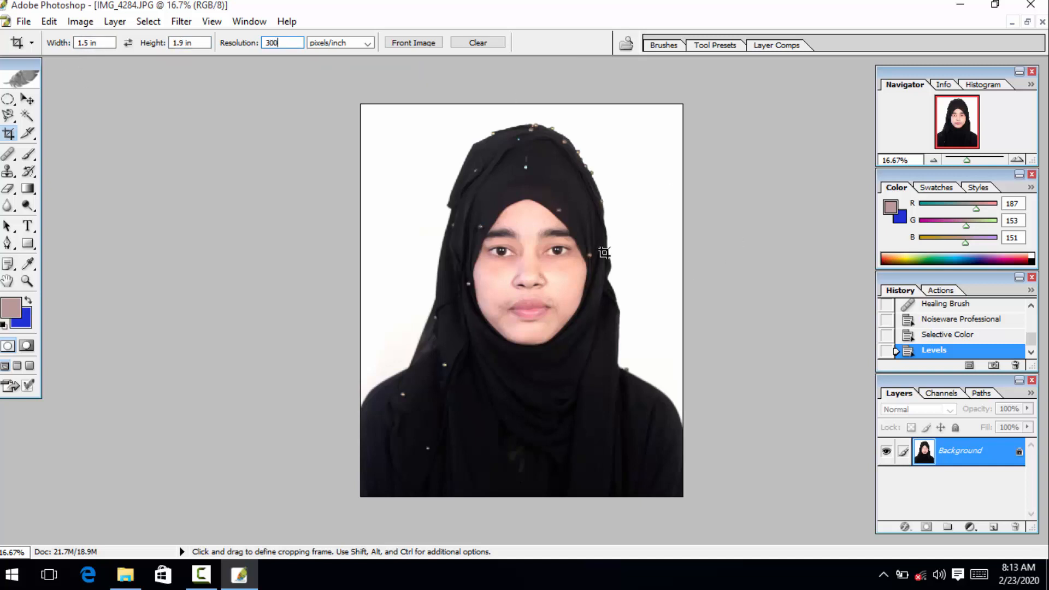
{"action": "left_click_drag", "start_coordinate": [690, 573], "coordinate": [727, 587]}
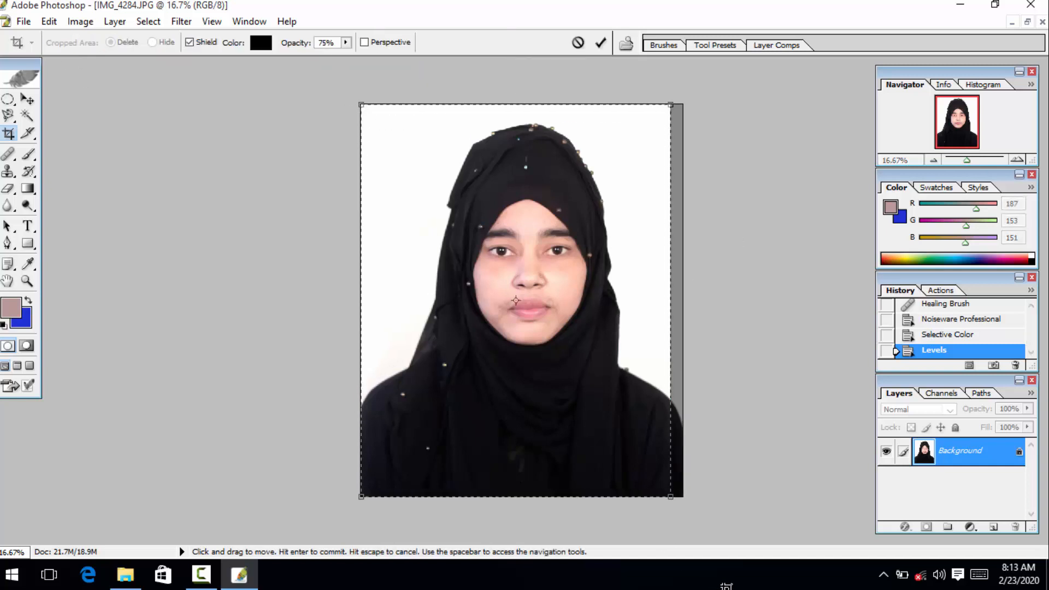
{"action": "key", "text": "Right"}
{"action": "key", "text": "Right"}
{"action": "key", "text": "Right"}
{"action": "key", "text": "Return"}
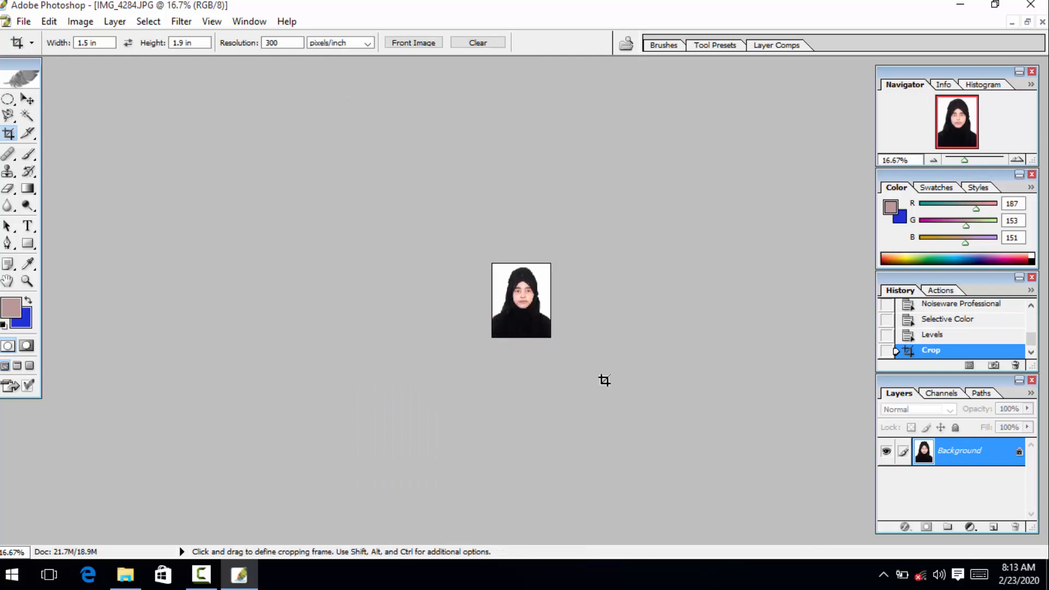
- Examine the cropped portrait's framing and facial detail at several magnifications
{"action": "key", "text": "z"}
{"action": "left_click", "coordinate": [581, 305]}
{"action": "left_click", "coordinate": [581, 303]}
{"action": "left_click", "coordinate": [581, 305]}
{"action": "left_click", "coordinate": [581, 304]}
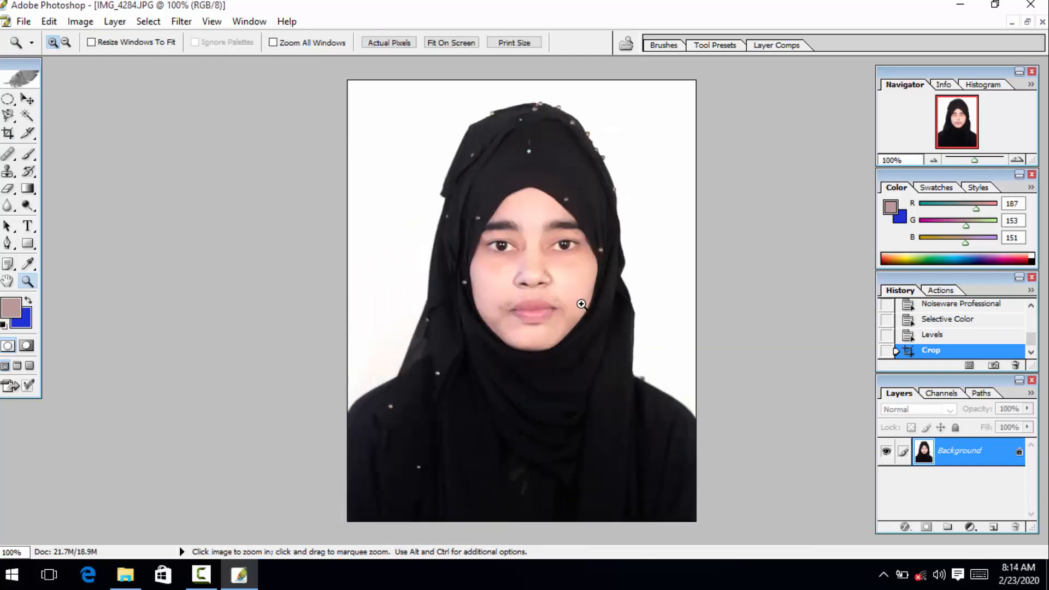
{"action": "left_click", "coordinate": [581, 304]}
{"action": "left_click", "coordinate": [579, 306]}
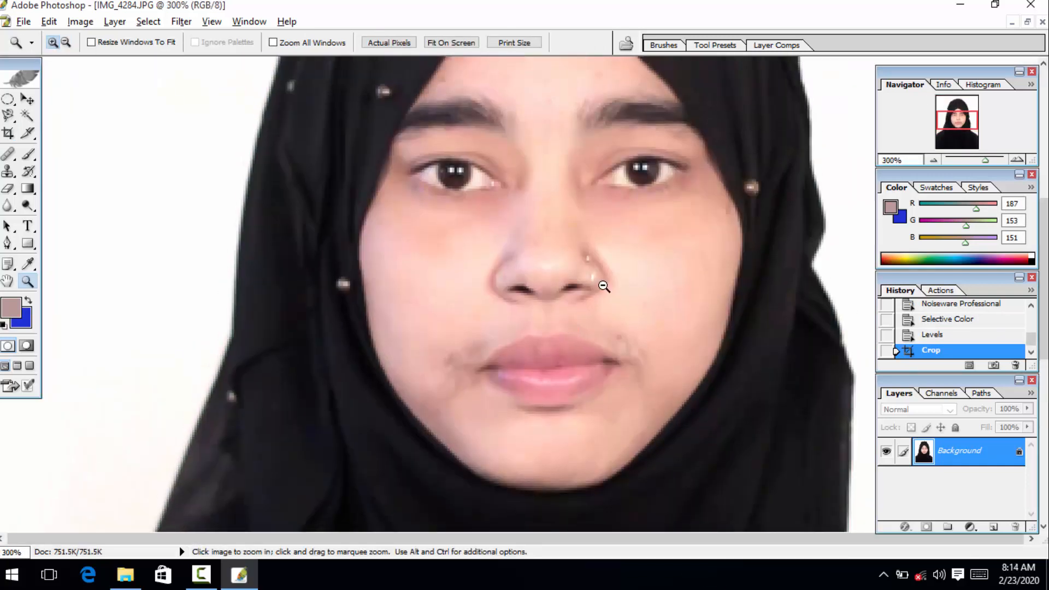
{"action": "left_click", "coordinate": [606, 280], "text": "alt"}
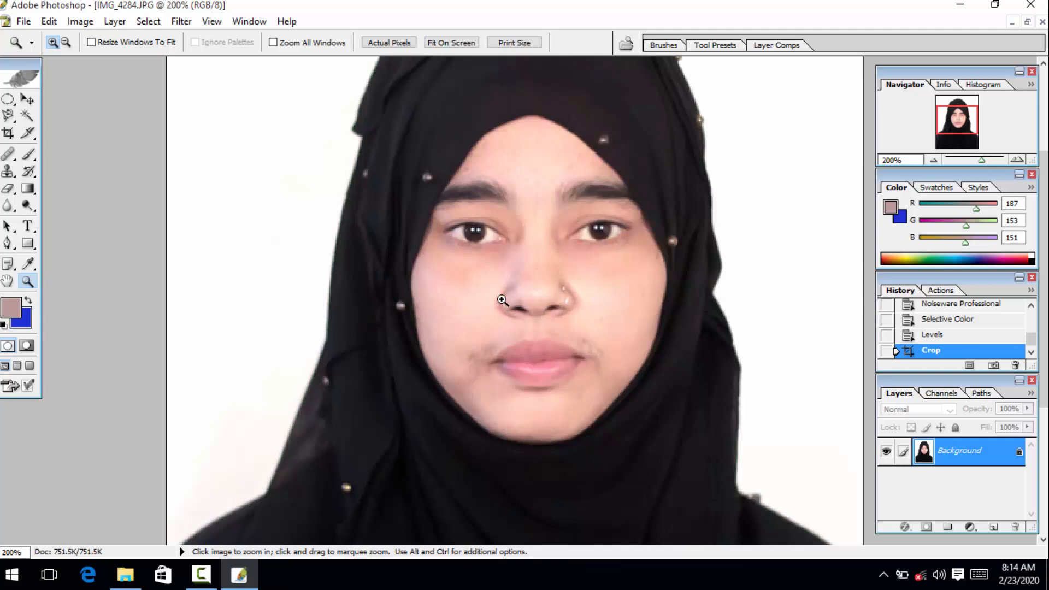
{"action": "key", "text": "ctrl+minus"}
{"action": "key", "text": "ctrl+minus"}
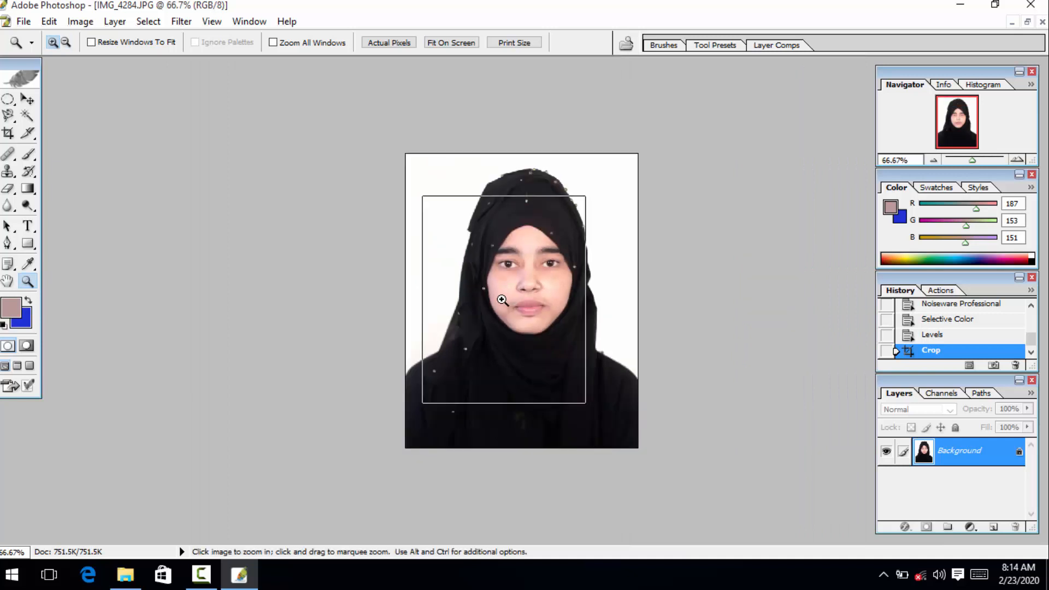
{"action": "key", "text": "ctrl+plus"}
{"action": "key", "text": "ctrl+plus"}
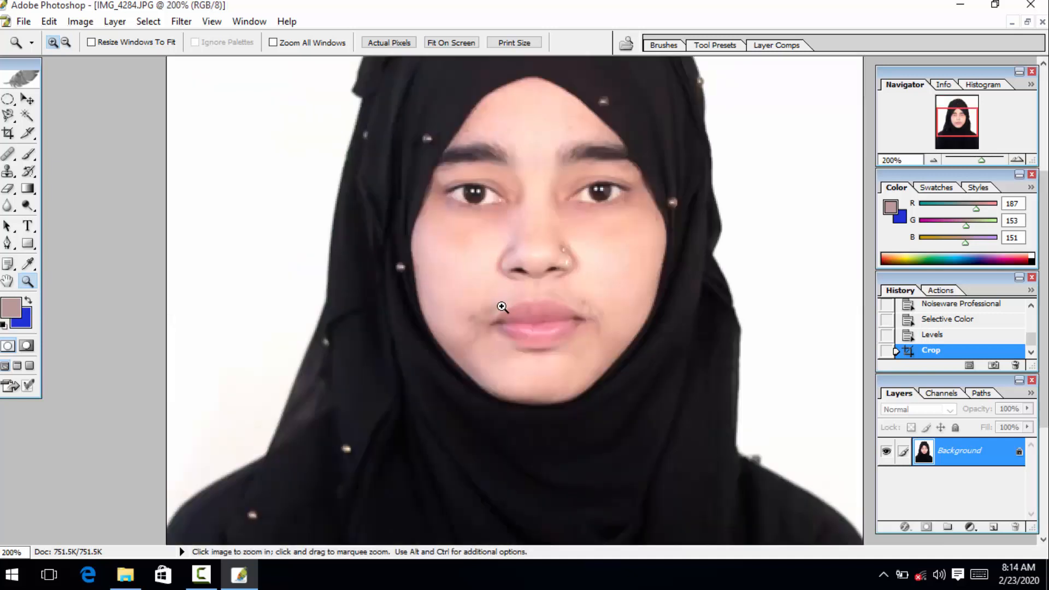